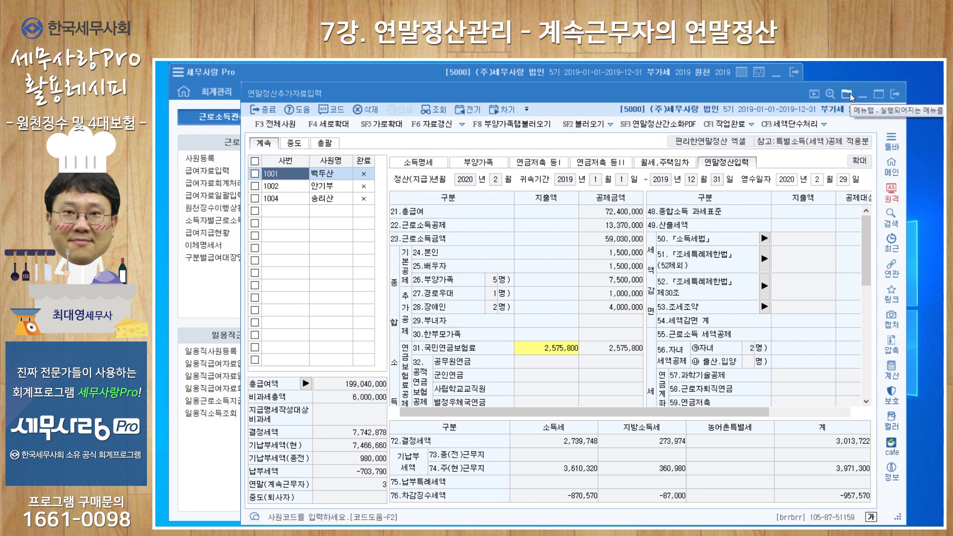
Step: Open 뉴젠네비, review the process map for 근로소득연말정산, and close it
drag(636, 97, 594, 97)
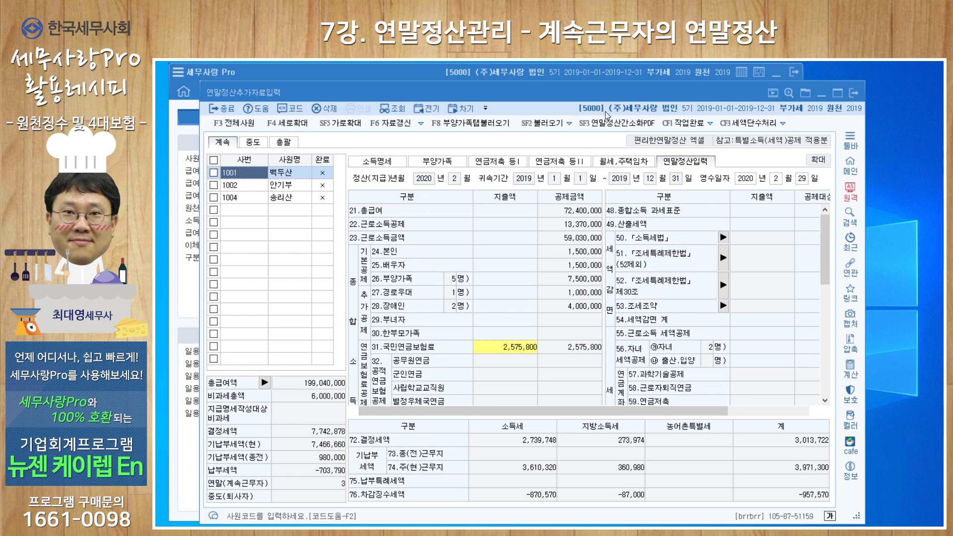
drag(648, 91, 628, 94)
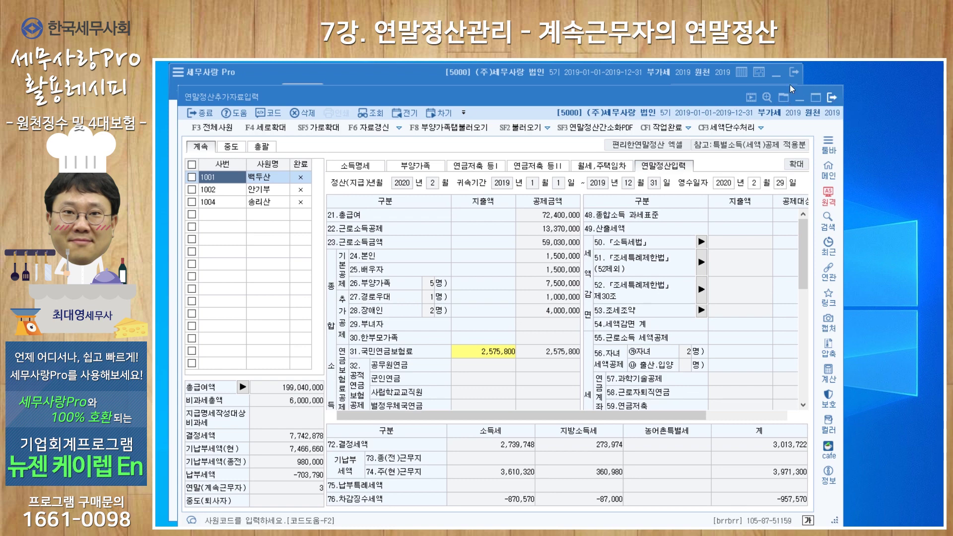
click(555, 73)
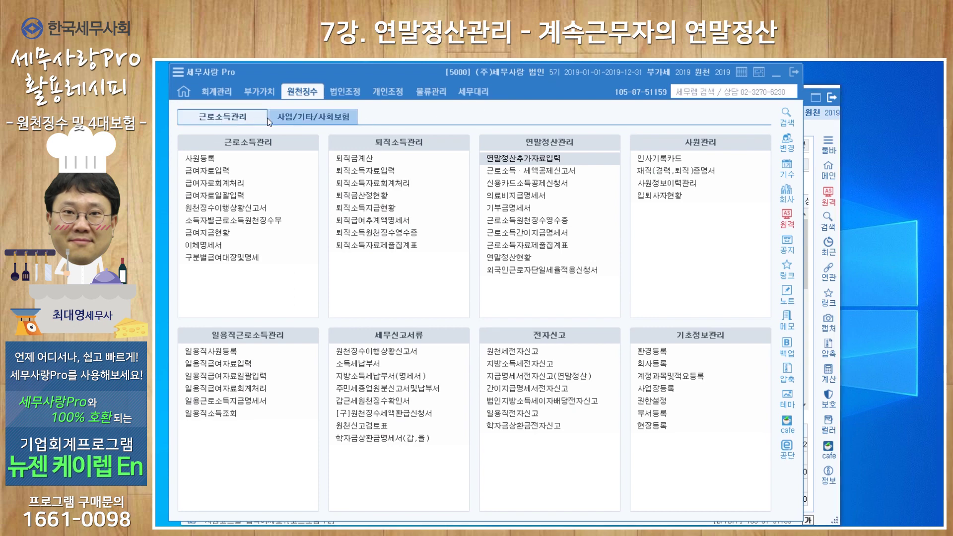
click(177, 74)
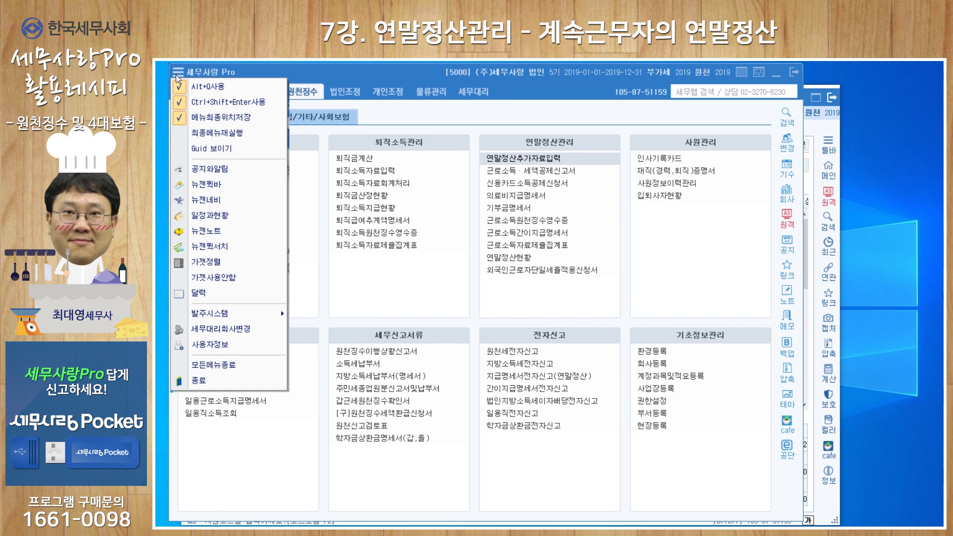
click(217, 201)
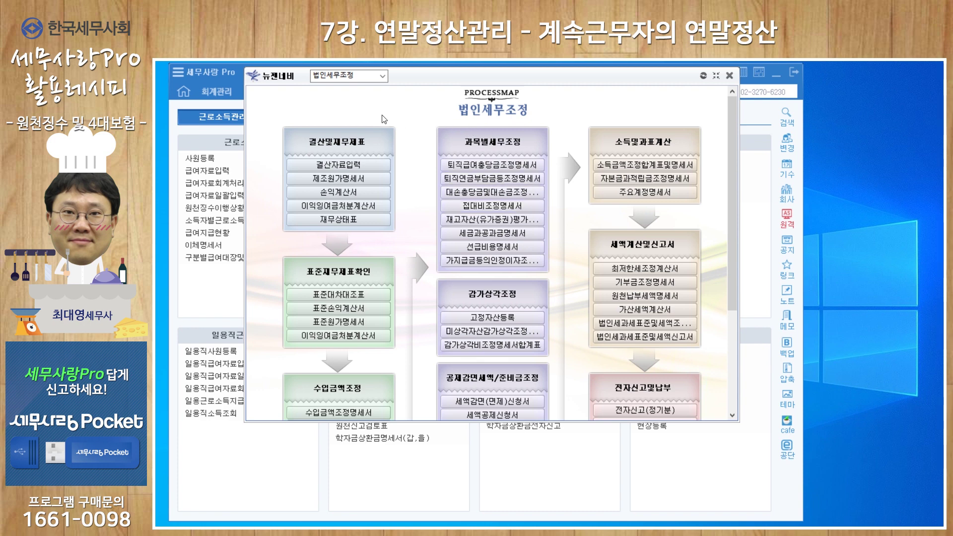
click(383, 77)
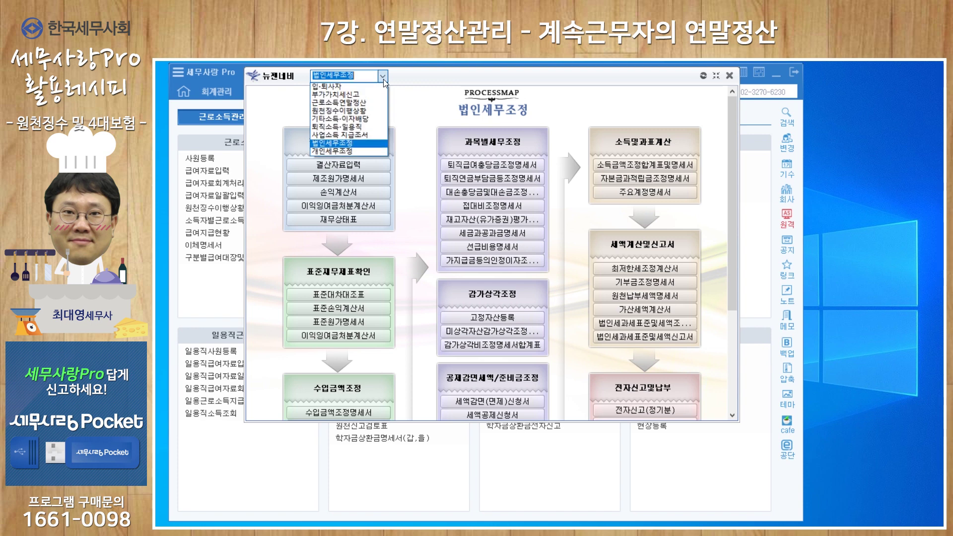
click(354, 103)
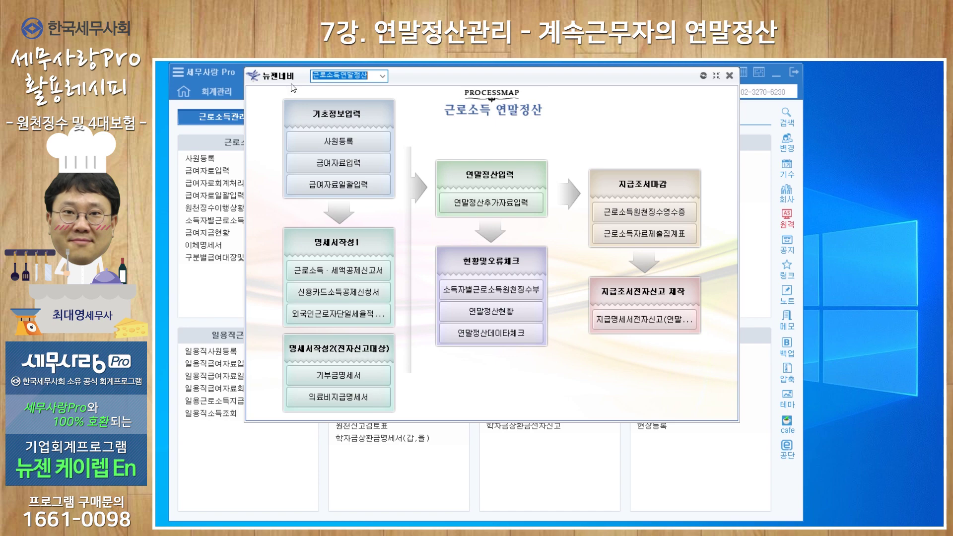
click(730, 75)
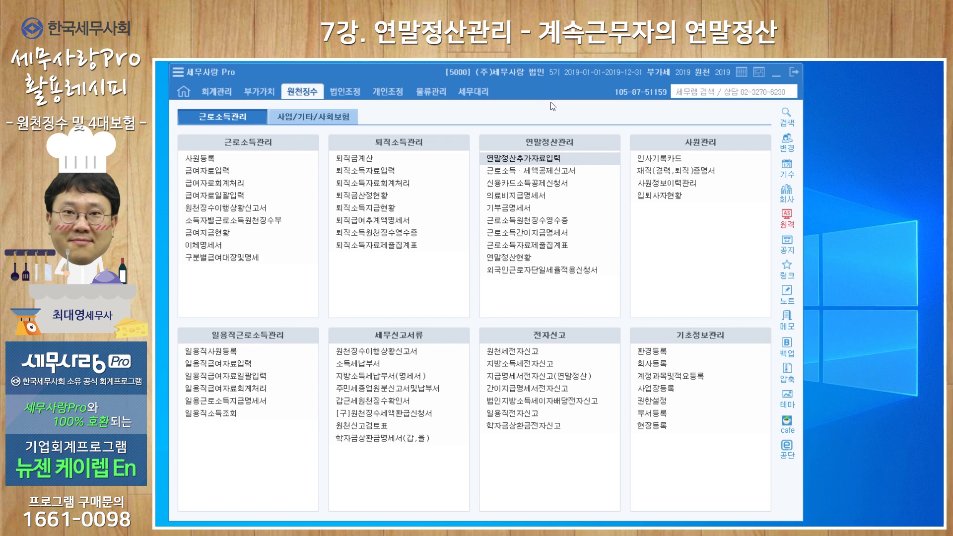
Step: Open the 연말정산추가자료입력 form and start the 전체사원 import, declining to load all continuing employees
click(506, 162)
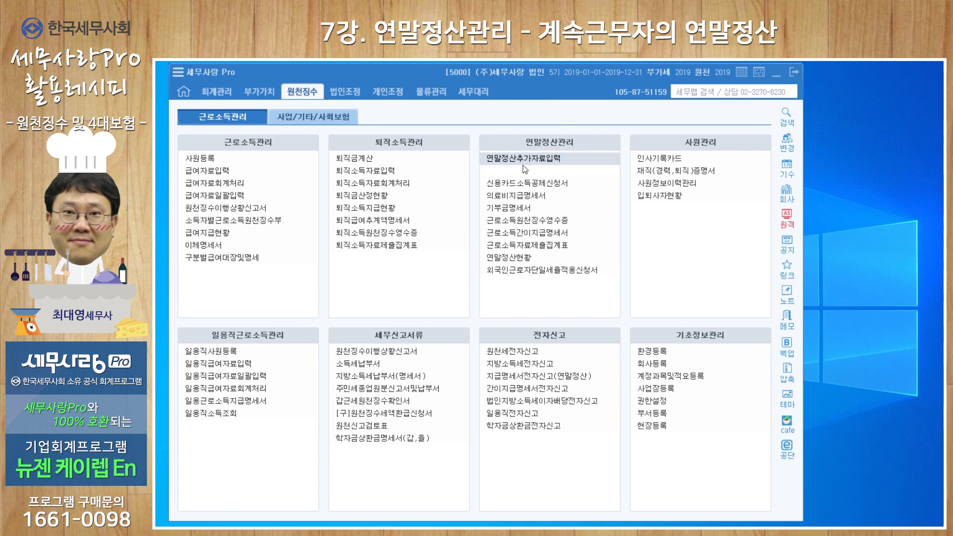
click(551, 159)
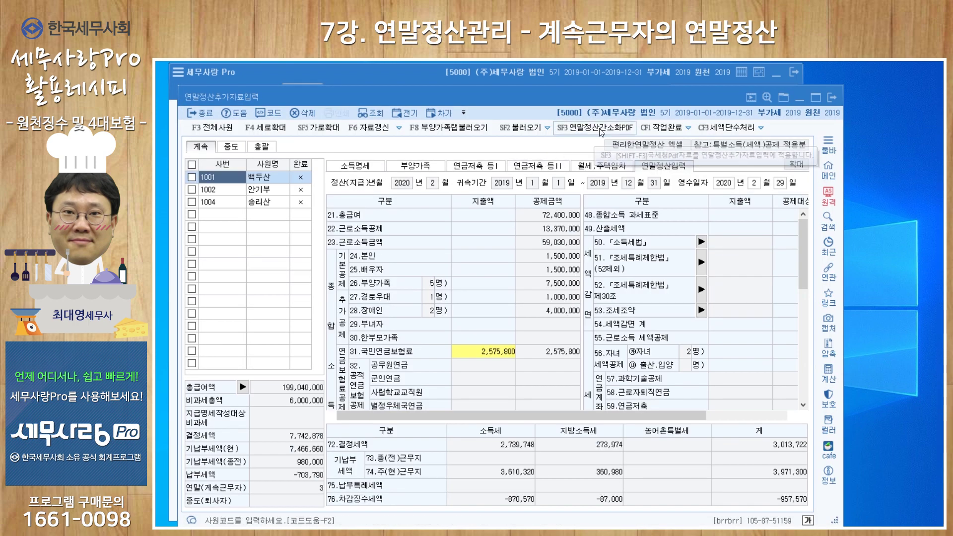
drag(490, 95, 486, 76)
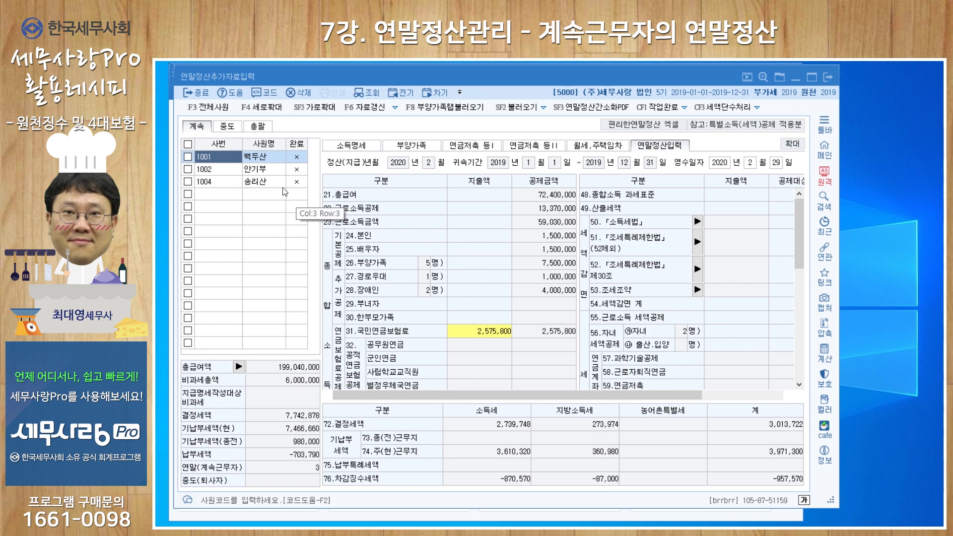
click(214, 111)
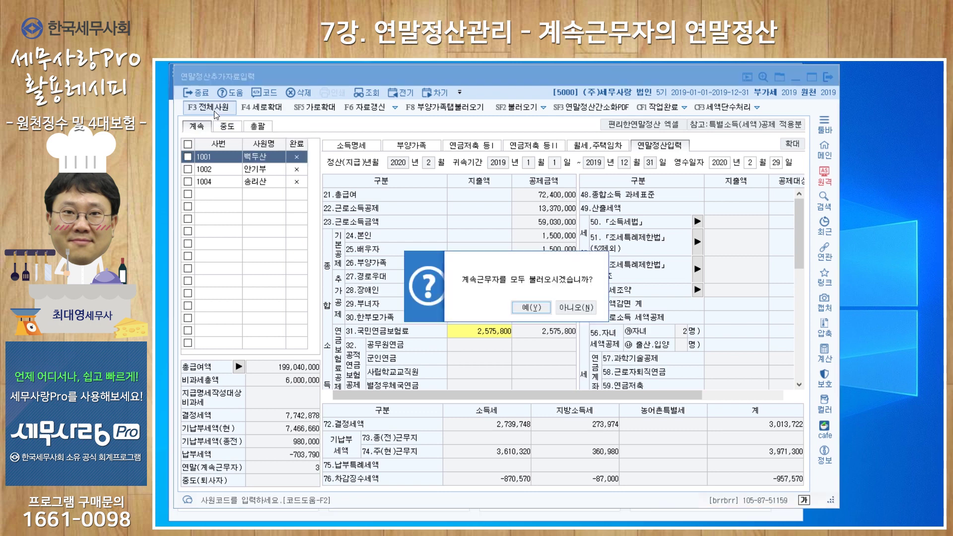
click(589, 308)
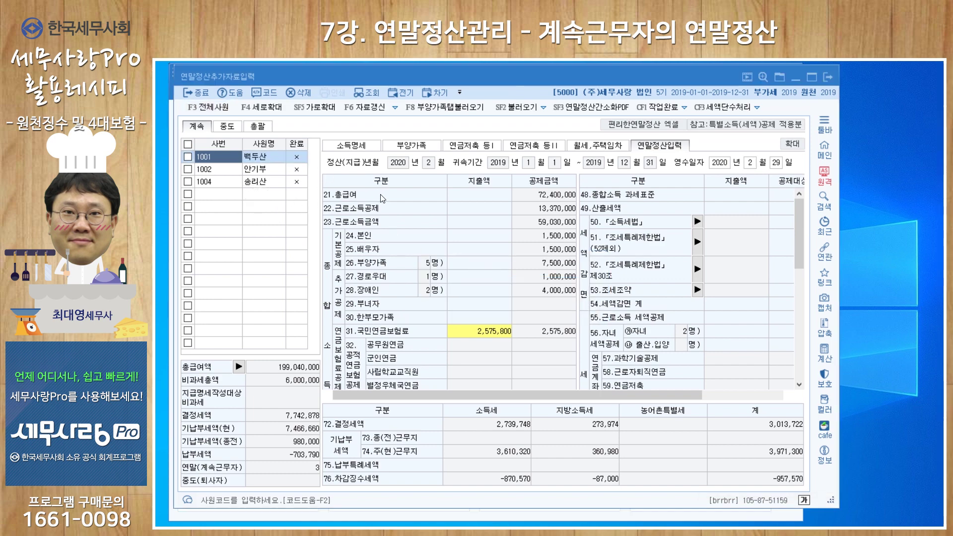
Step: Examine the first employee's 소득명세 and the income and tax deduction items under 연말정산입력
click(362, 146)
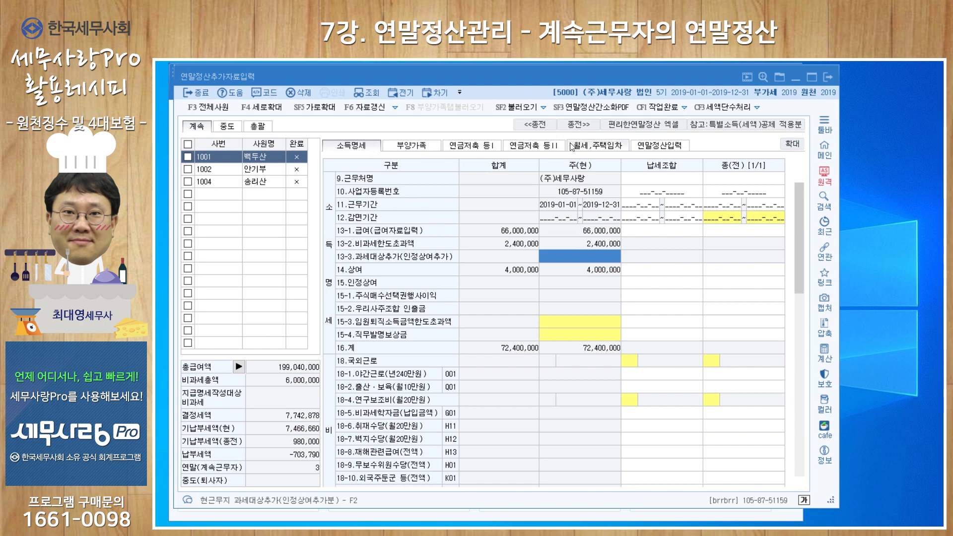
click(659, 144)
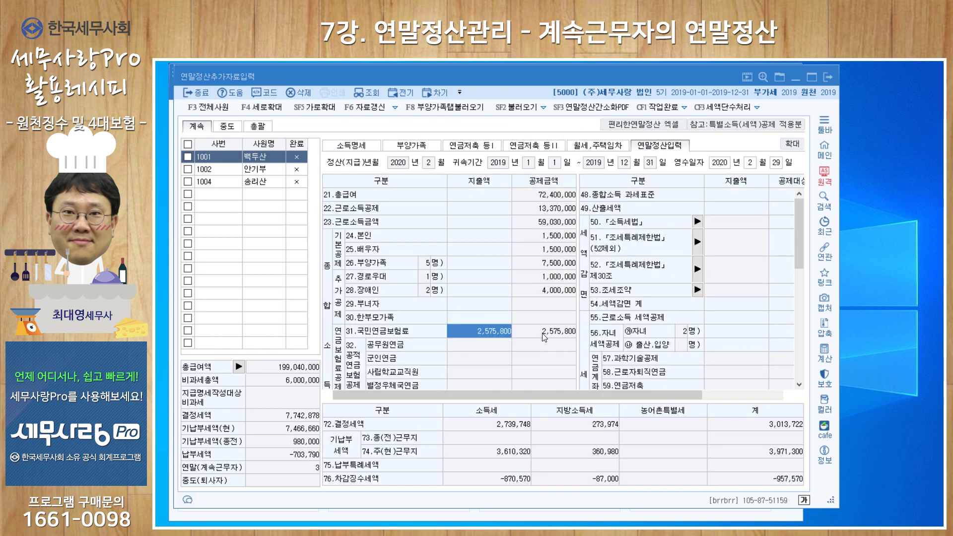
scroll(500, 332, down, 2)
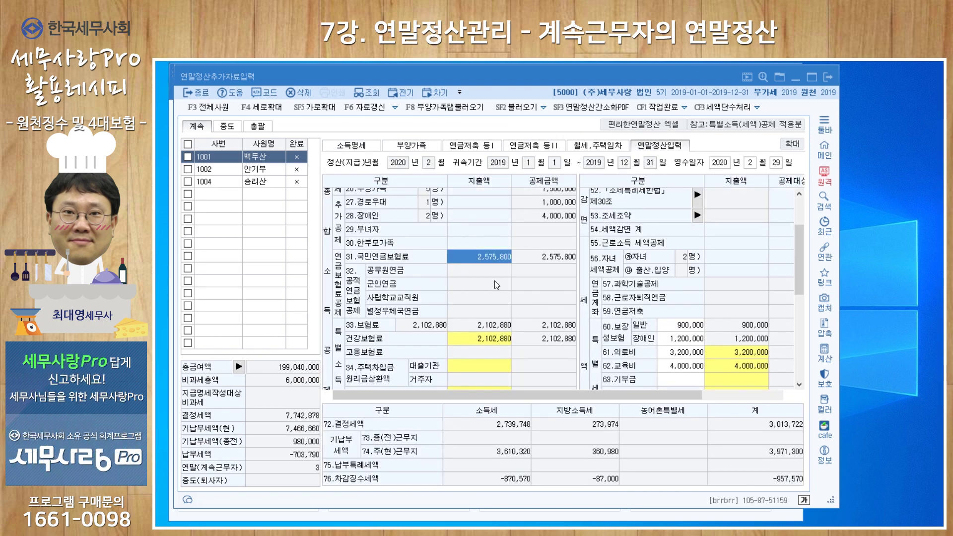
scroll(496, 285, down, 2)
scroll(498, 283, up, 5)
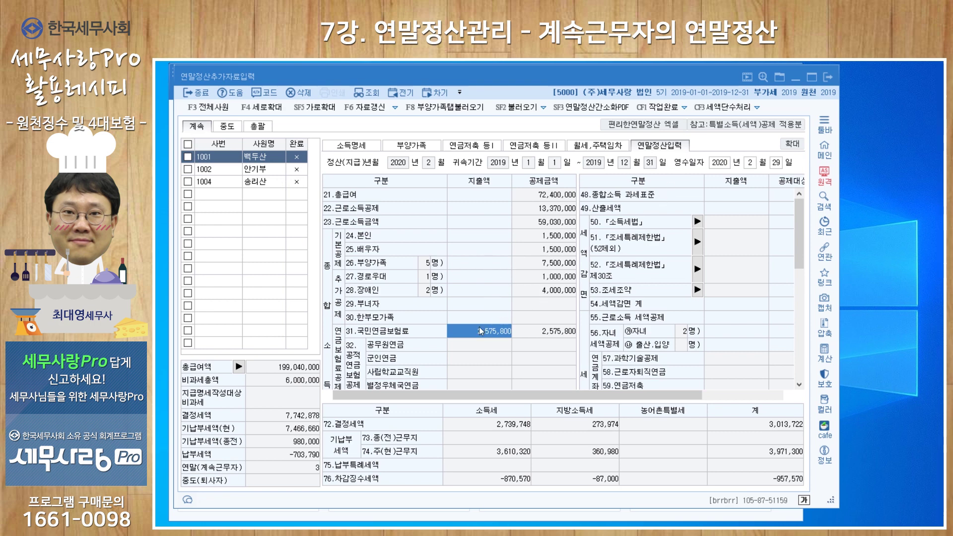
scroll(478, 326, down, 7)
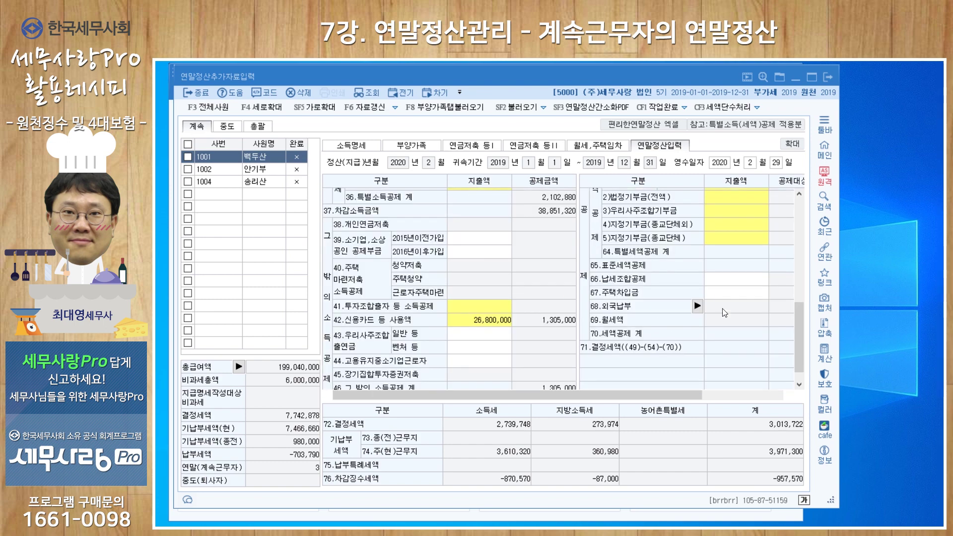
scroll(541, 296, up, 7)
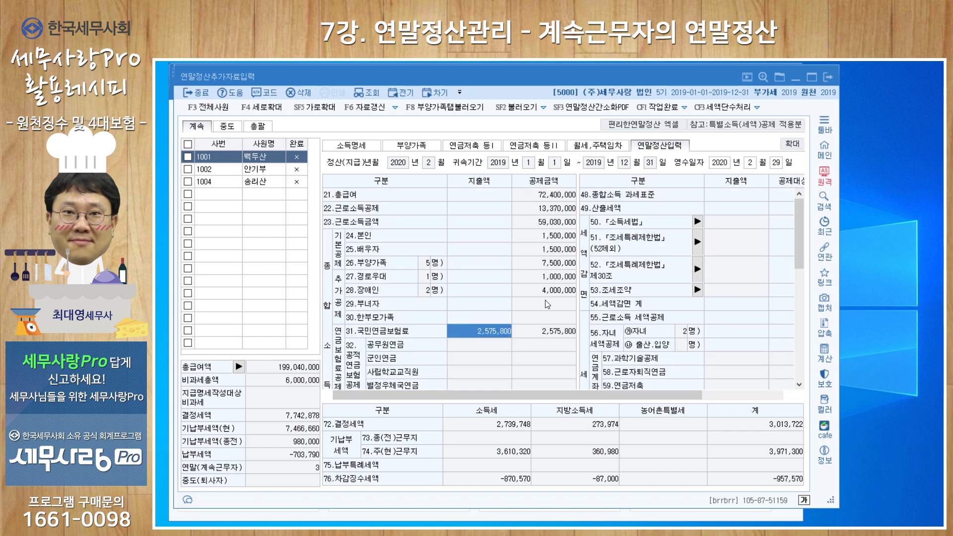
Step: Browse the listed employees under 소득명세 and examine the first employee's income, insurance premium and prepaid tax items
click(353, 147)
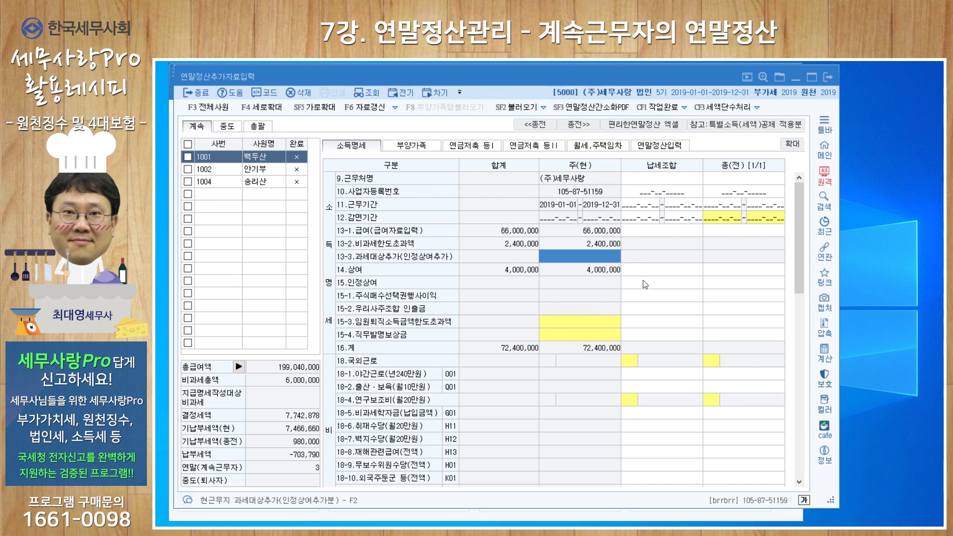
click(256, 171)
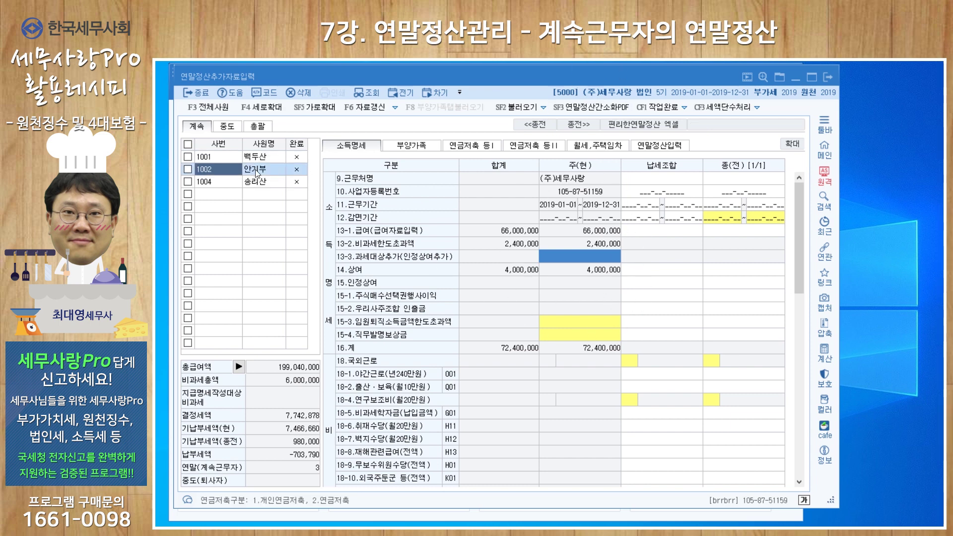
click(259, 181)
click(260, 169)
click(261, 160)
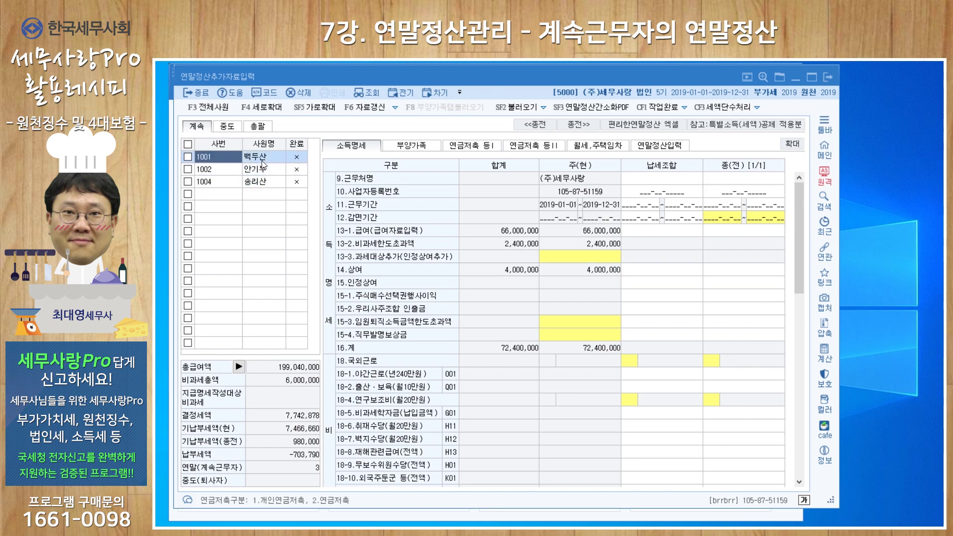
scroll(551, 273, down, 12)
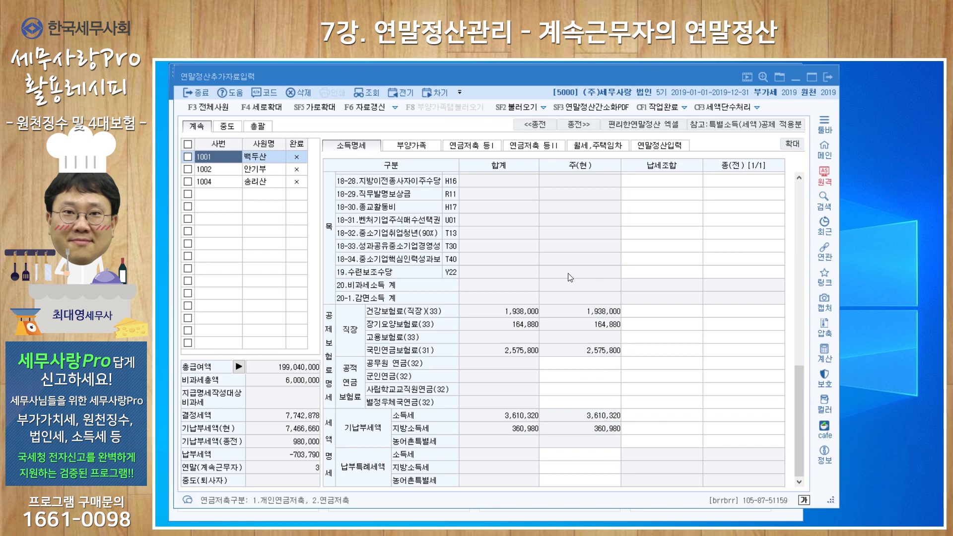
scroll(593, 350, up, 3)
scroll(600, 367, down, 3)
scroll(613, 314, up, 12)
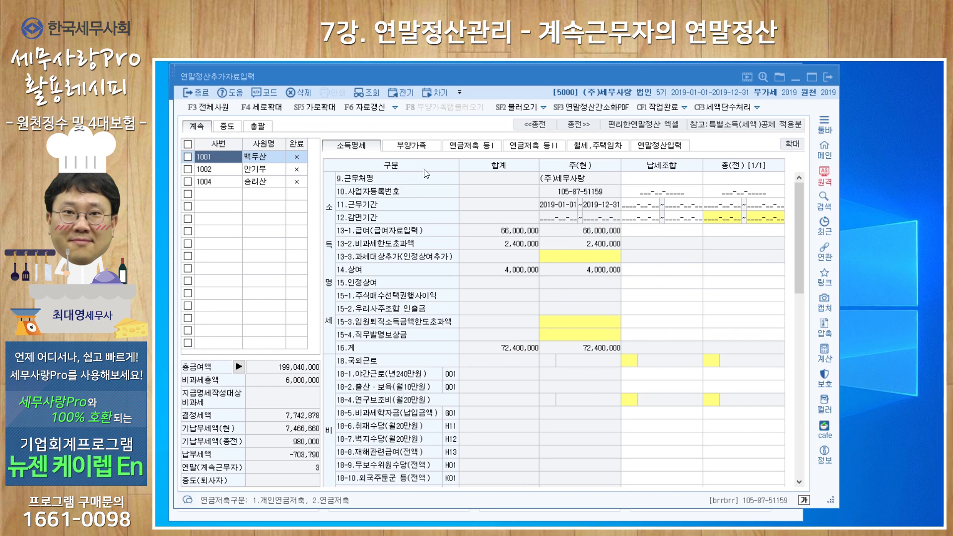
Step: Look through the first employee's 부양가족, 연금저축 등I and 연금저축 등II pages, ending back on 소득명세
click(406, 147)
click(477, 145)
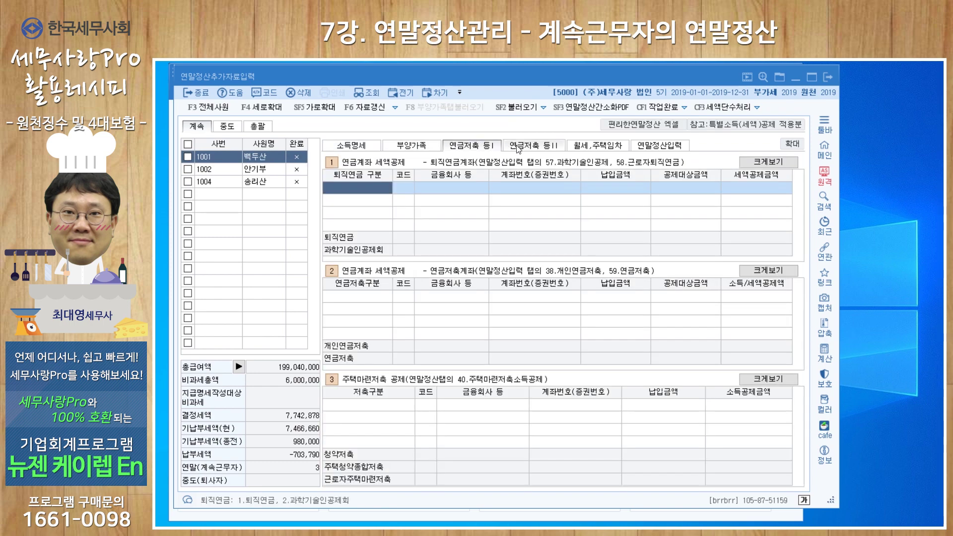
click(518, 147)
click(411, 146)
click(351, 147)
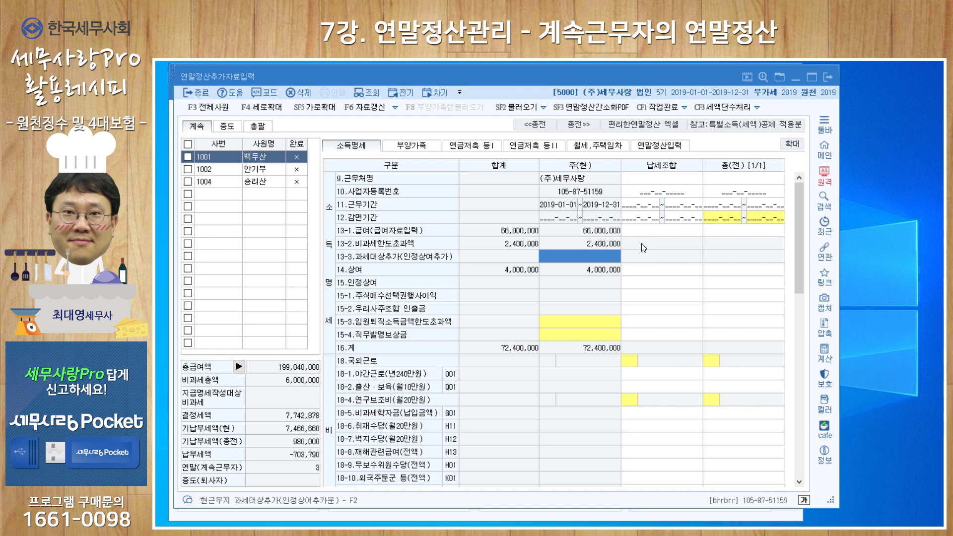
Step: Display the second employee's 소득명세 and inspect the previous employer's workplace name and salary entries in the 종(전) column
click(260, 173)
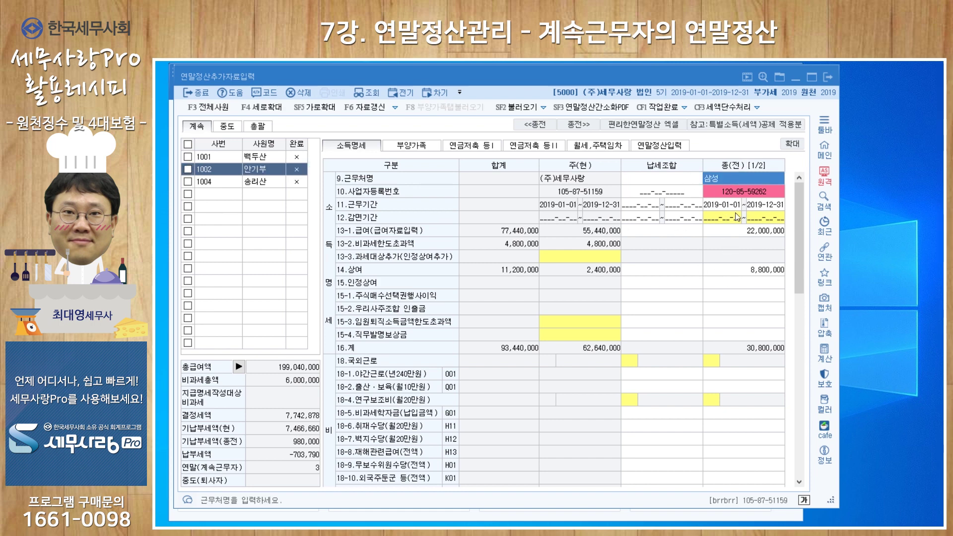
click(725, 230)
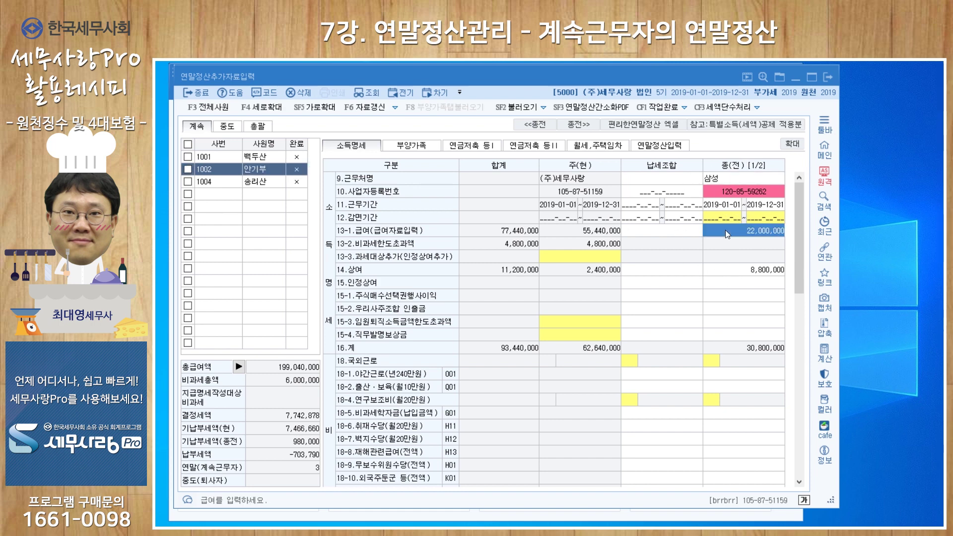
click(727, 176)
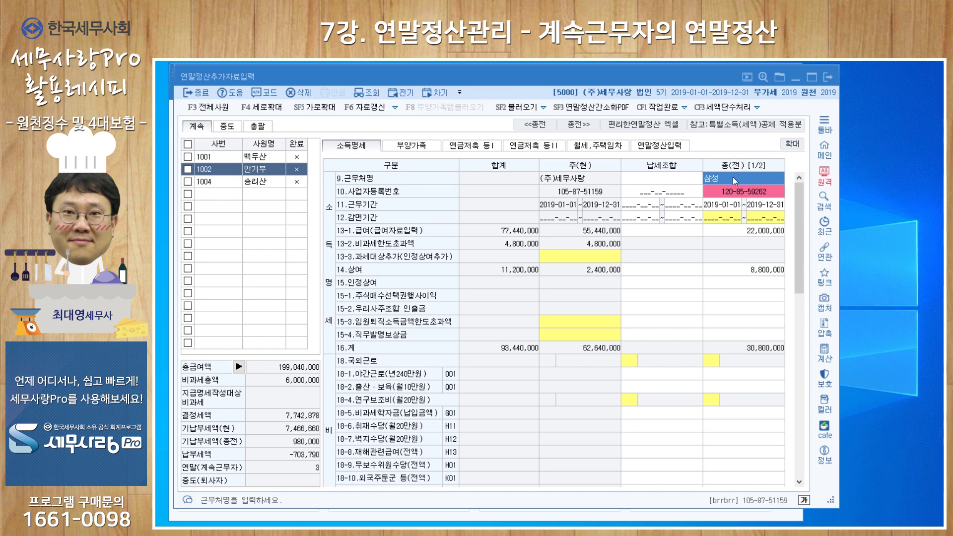
Step: View the second previous-employer record in the 종(전) column, try advancing past it, and return to the first record
click(581, 126)
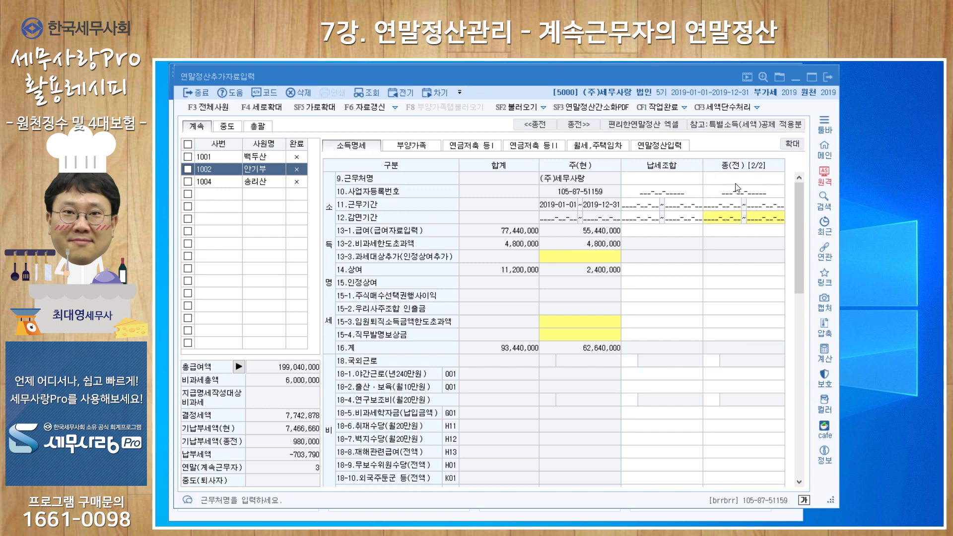
click(577, 127)
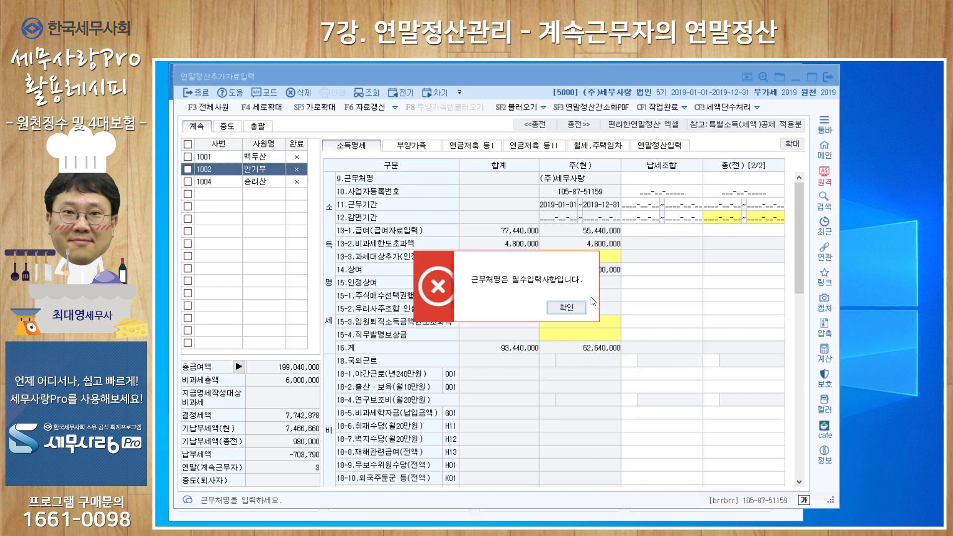
click(571, 305)
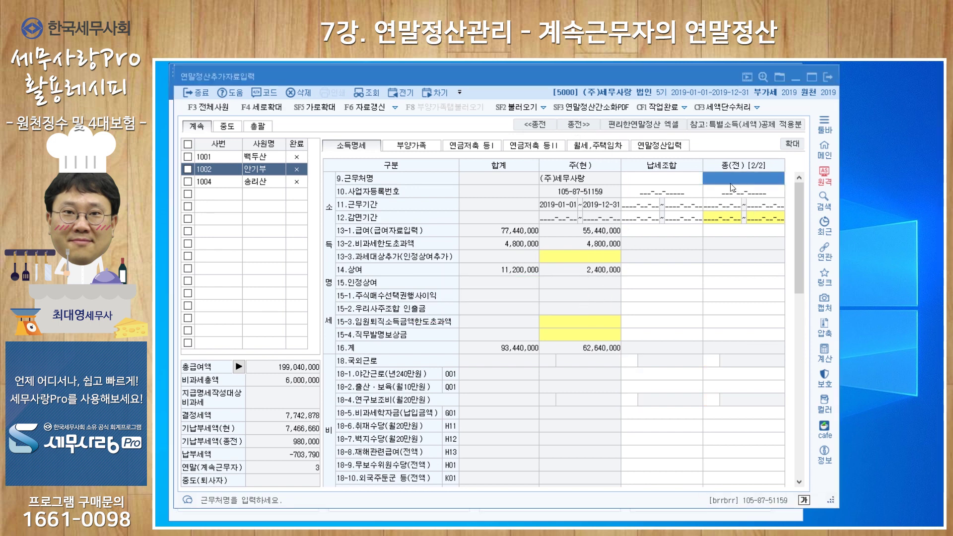
click(535, 125)
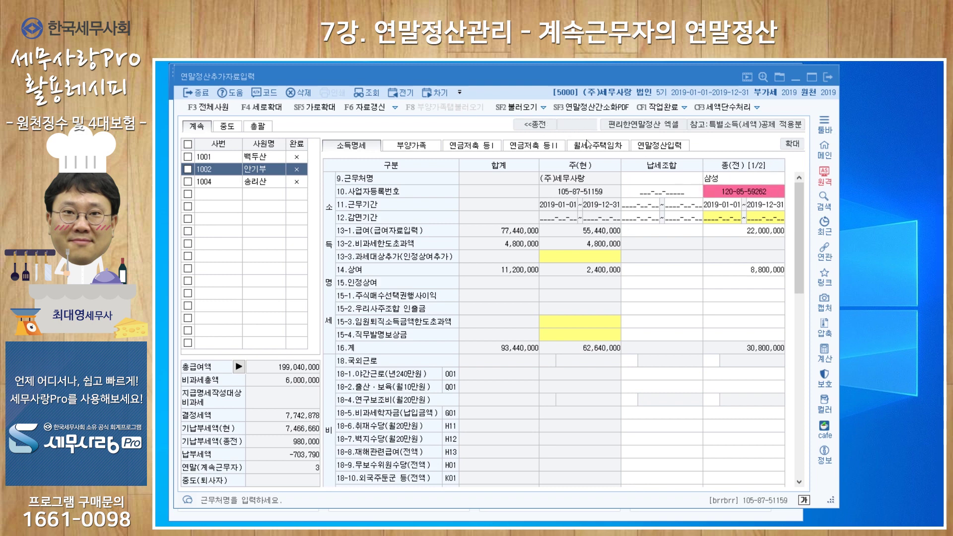
Step: Select the previous employer's 급여 entry in the 종(전) column, then switch to the receipt document to read its income and tax figures
click(719, 231)
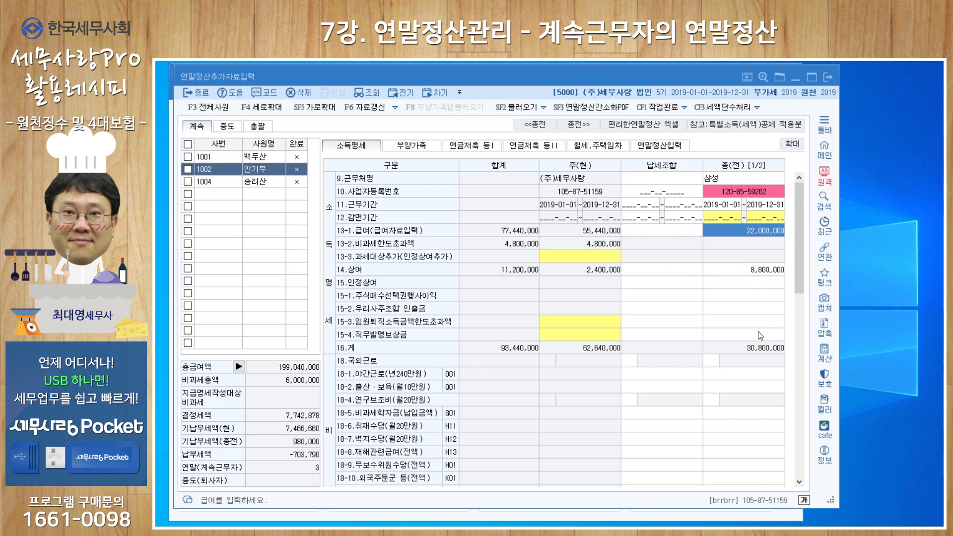
scroll(724, 269, down, 10)
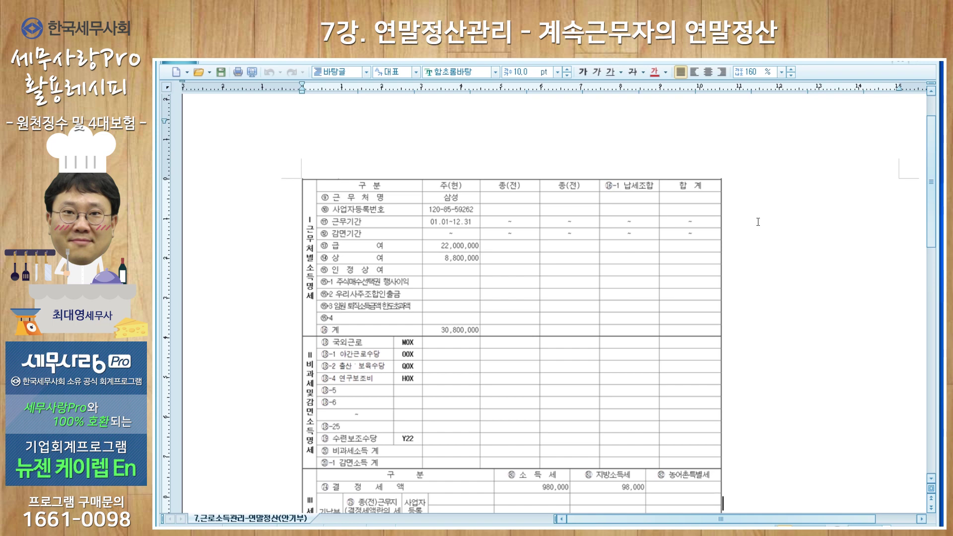
scroll(758, 222, down, 3)
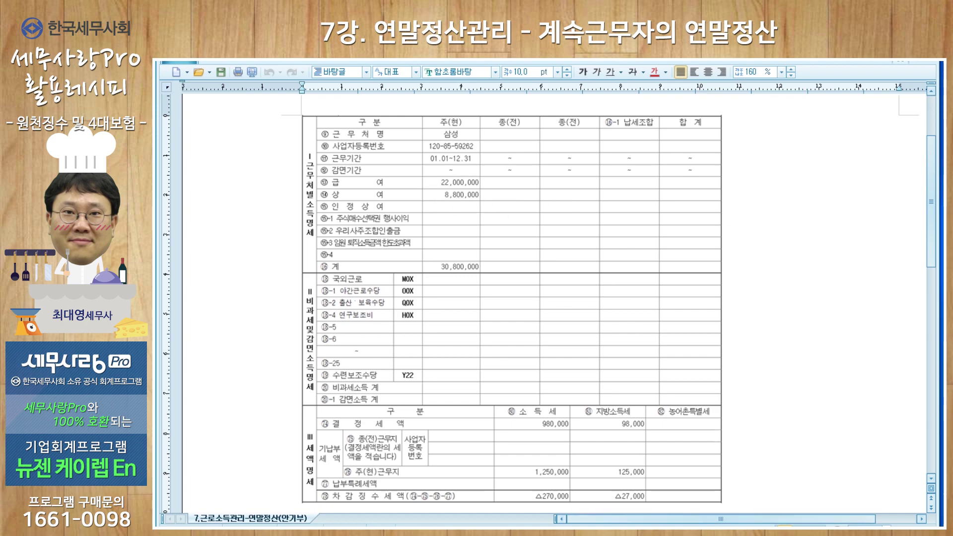
Step: Switch back to 연말정산추가자료입력 and check the 급여 and 상여 entries in the 종(전) column against the receipt
key(alt+Tab)
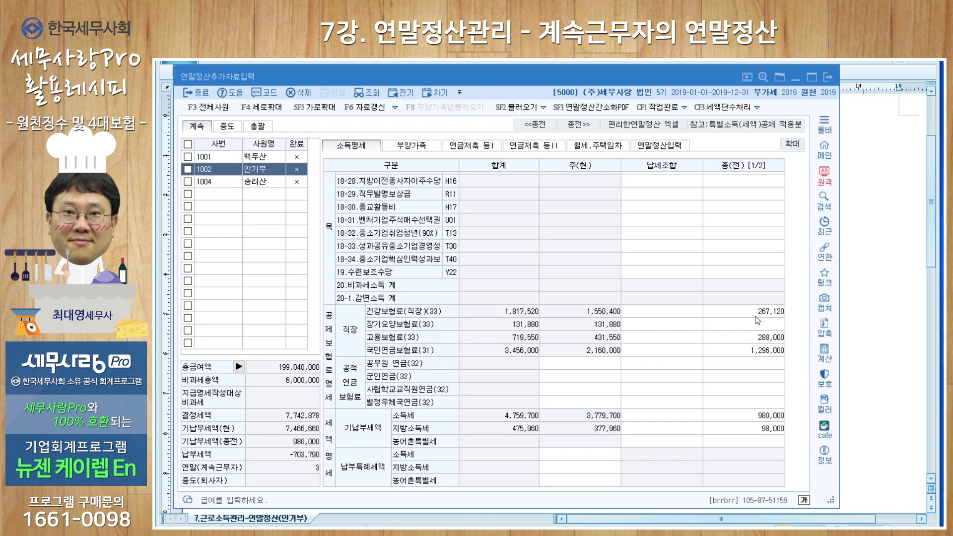
scroll(744, 286, down, 5)
scroll(745, 287, up, 5)
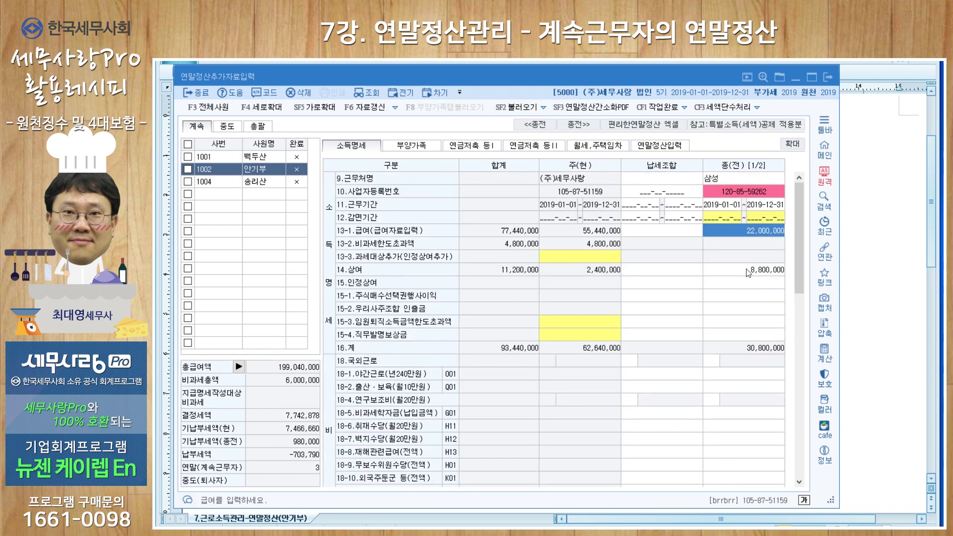
click(747, 271)
click(740, 233)
click(732, 270)
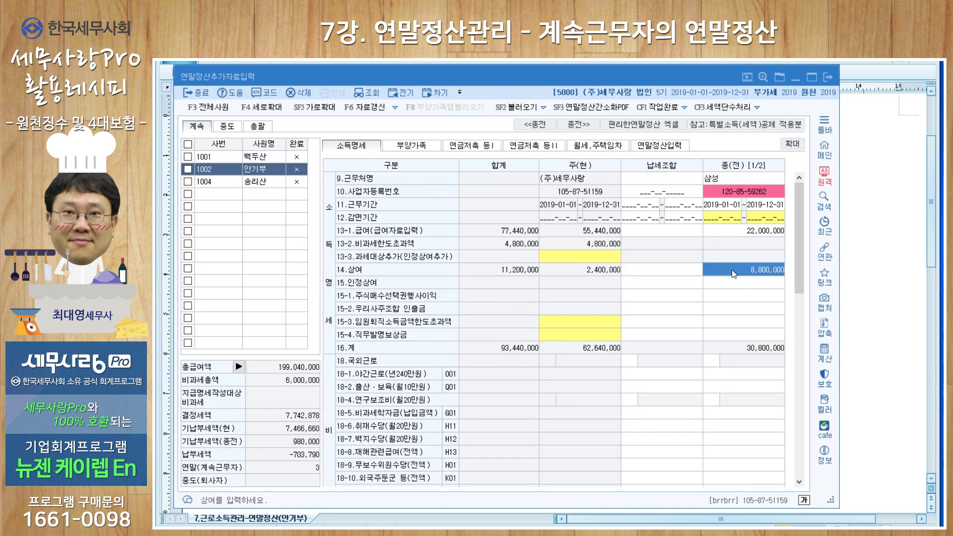
Step: Switch to the previous employer's receipt document and examine its income details, 결정세액 figures and 정산명세 section
key(alt+Tab)
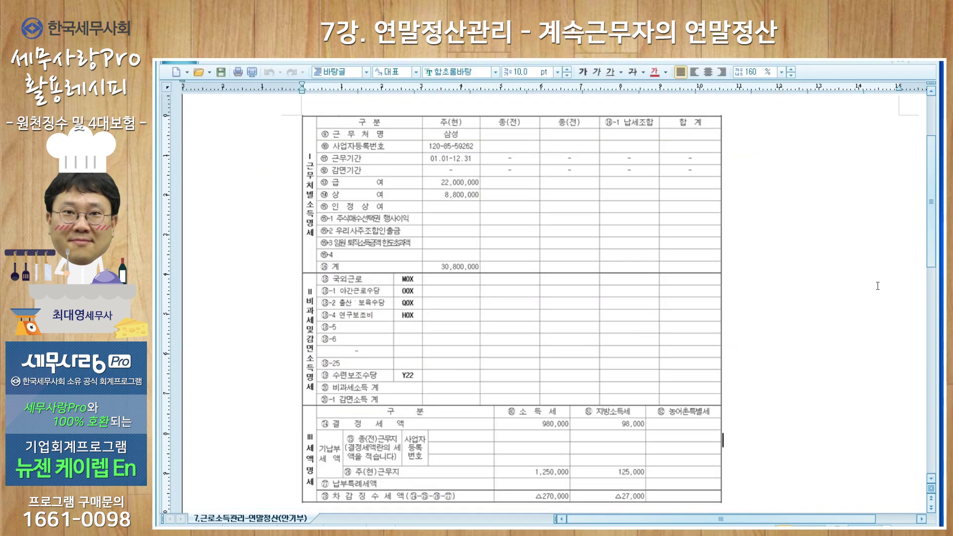
scroll(479, 245, down, 3)
scroll(479, 244, down, 3)
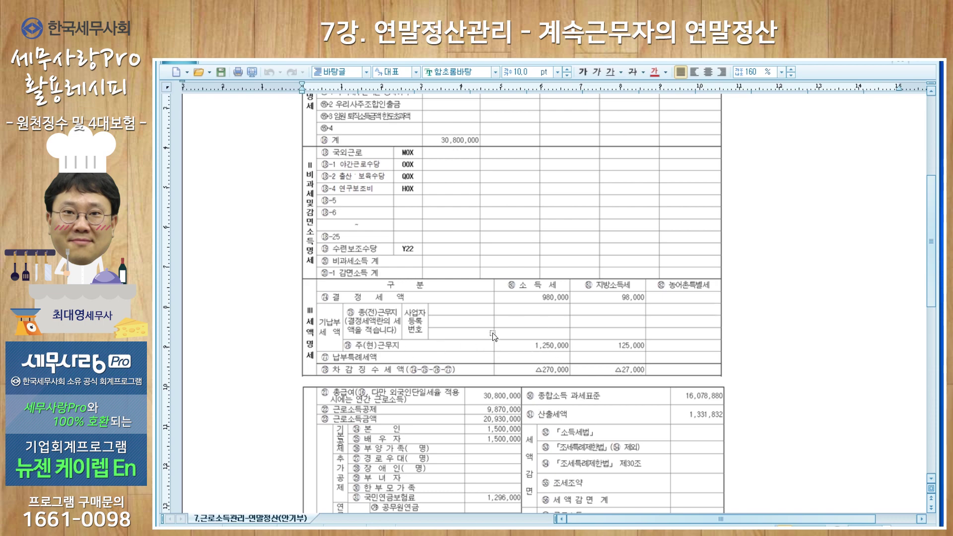
scroll(487, 345, up, 9)
scroll(488, 342, down, 9)
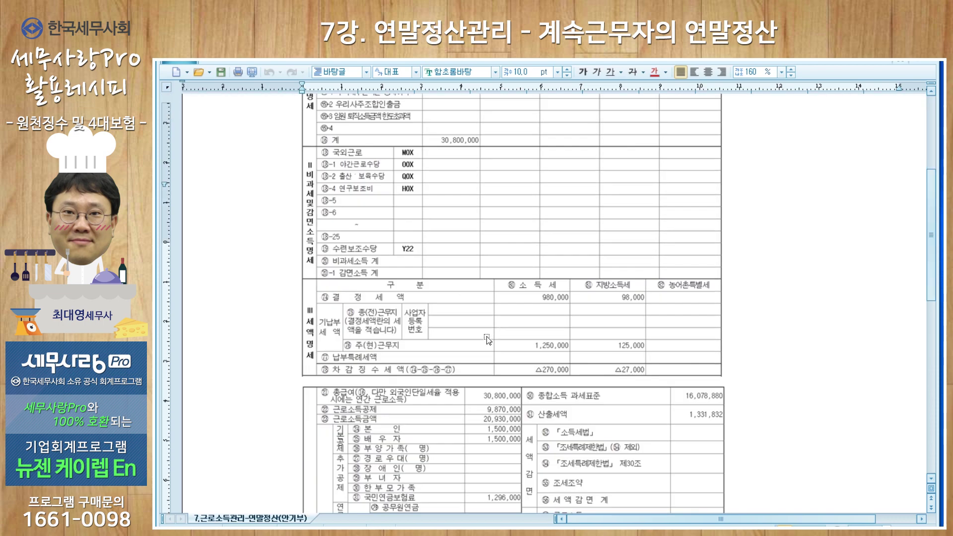
scroll(430, 191, up, 6)
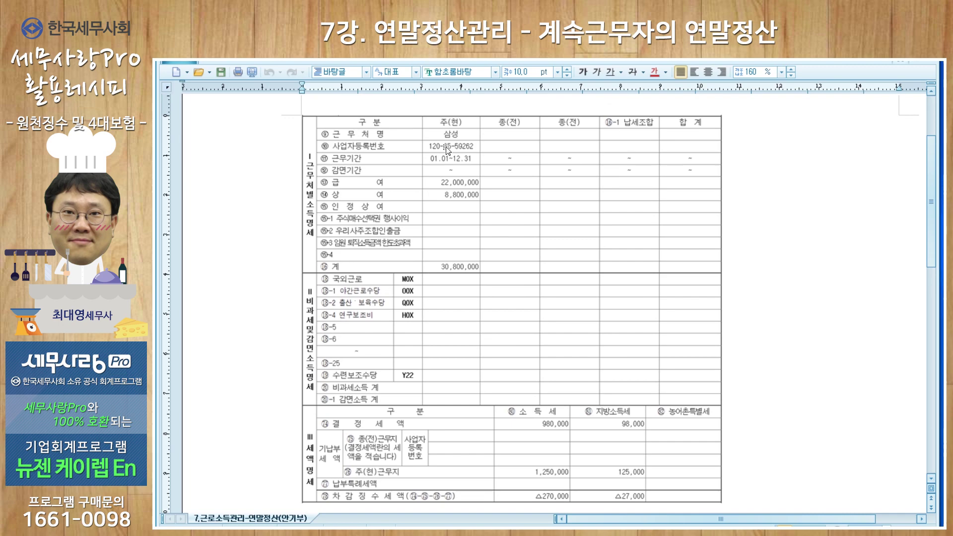
scroll(562, 323, down, 9)
scroll(563, 322, down, 10)
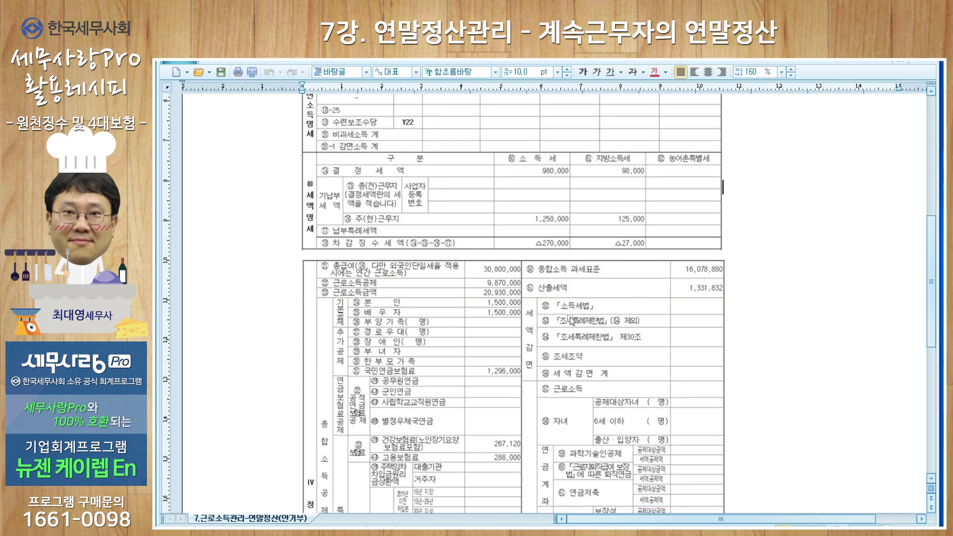
scroll(571, 313, down, 10)
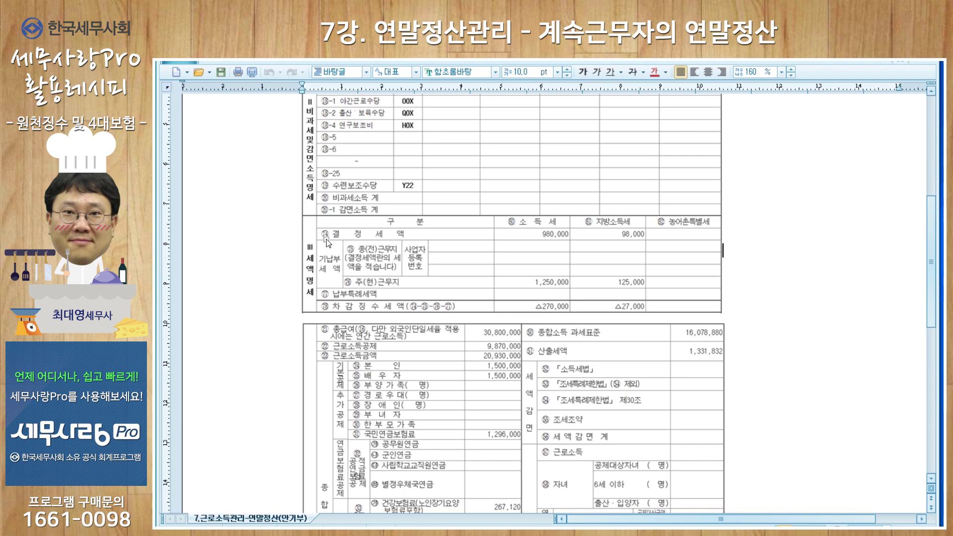
Step: Return to 연말정산추가자료입력 and inspect the 종(전) column's 소득세 and 지방소득세 under 기납부세액
click(719, 534)
scroll(725, 350, down, 10)
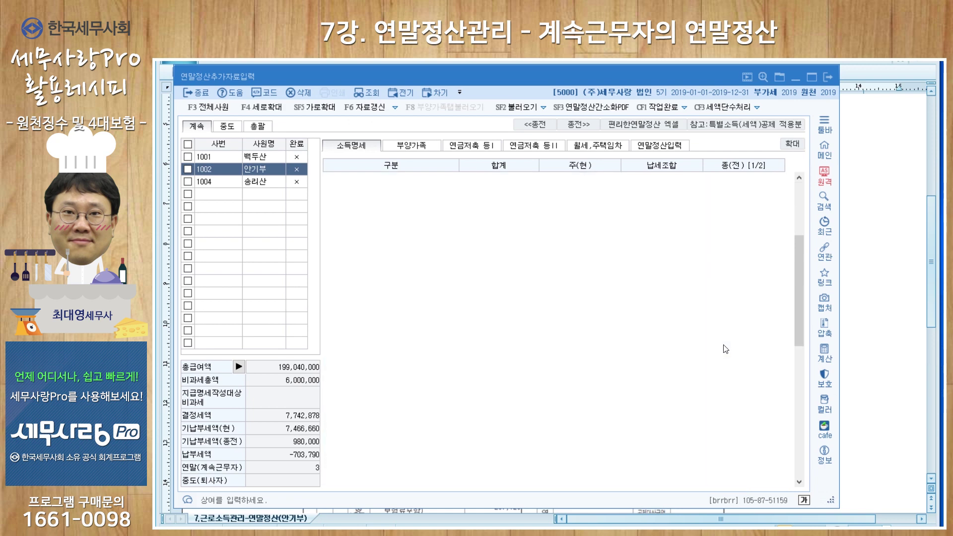
click(748, 418)
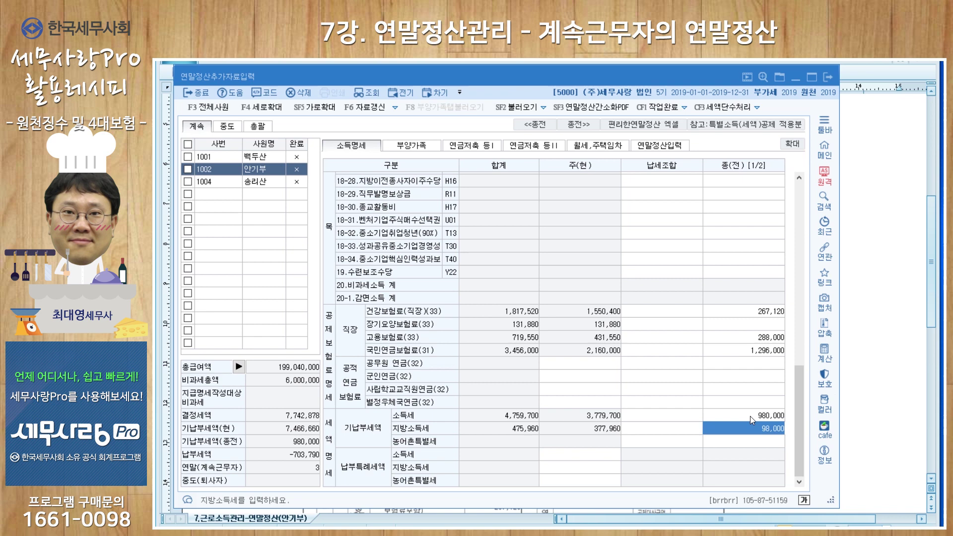
click(746, 428)
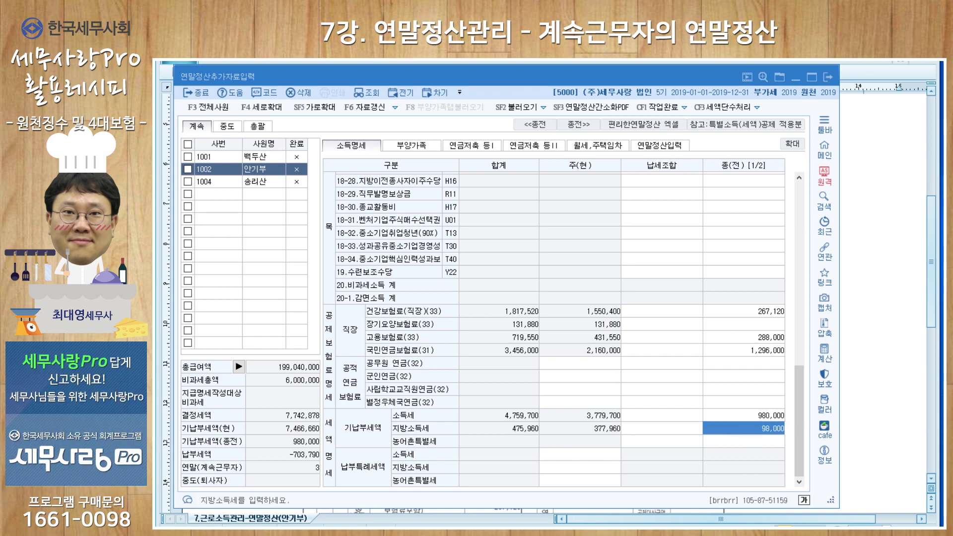
Step: Compare the receipt document's health, employment and national pension insurance premiums with the matching 종(전) entries in 연말정산추가자료입력
click(721, 532)
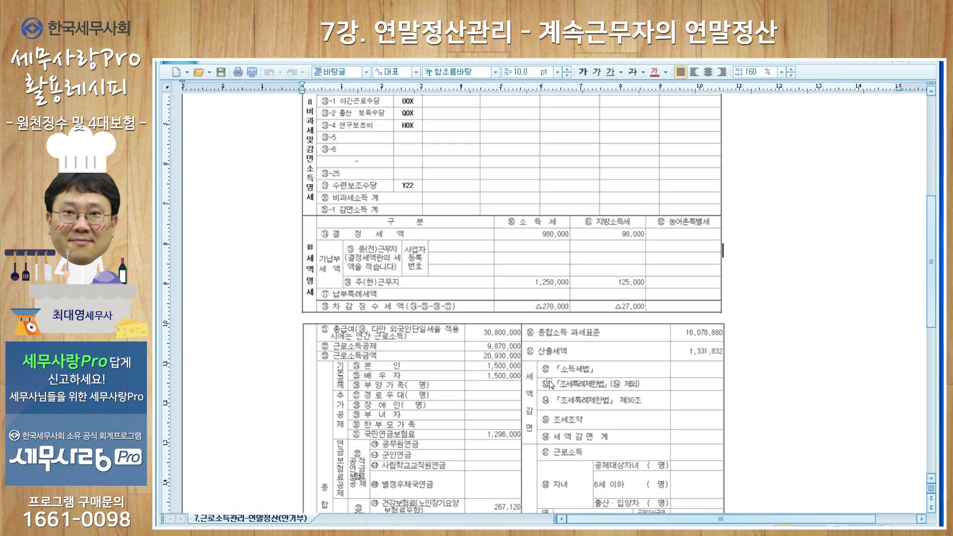
scroll(624, 367, down, 5)
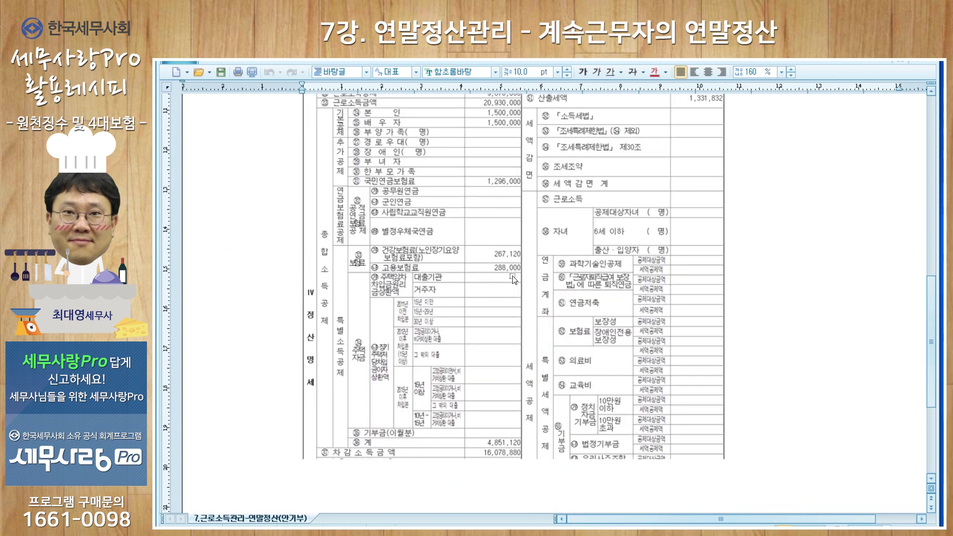
click(705, 528)
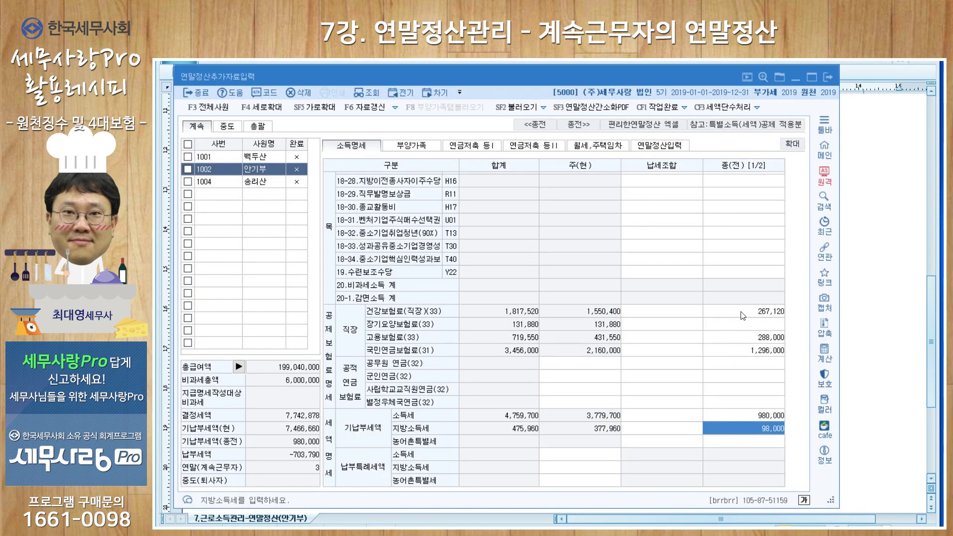
click(740, 311)
click(739, 338)
click(741, 350)
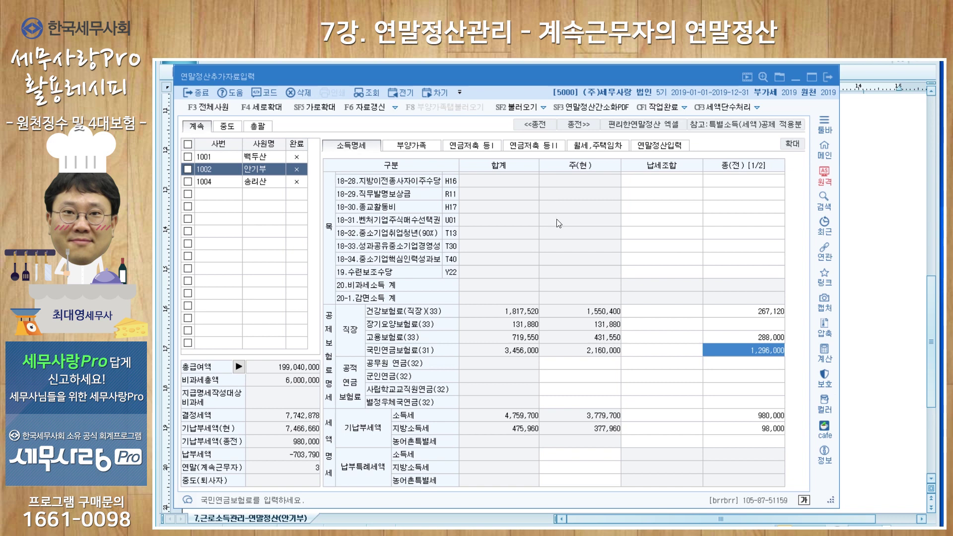
click(733, 223)
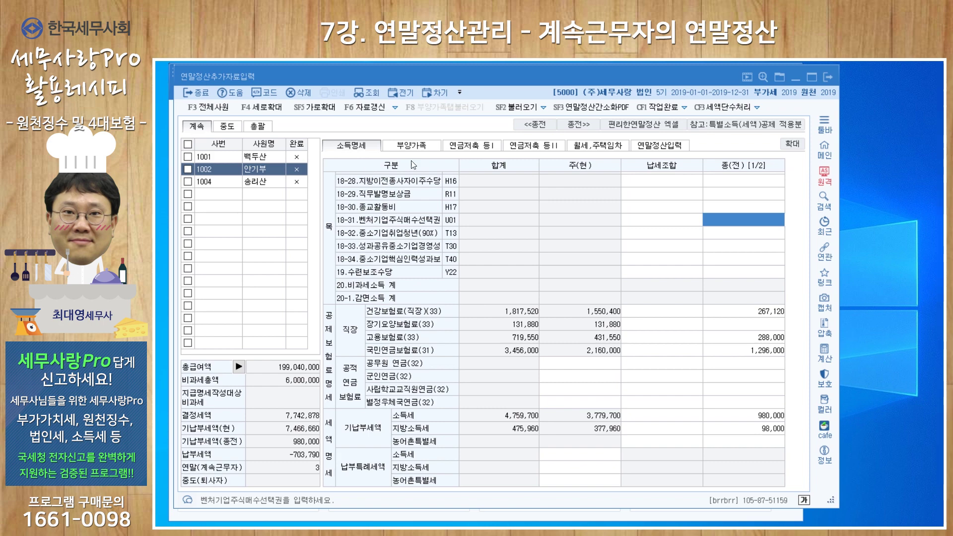
Step: Display the second employee's 부양가족 page, view the 근로소득공제신고서 불러오기 notes and close them without importing
click(411, 146)
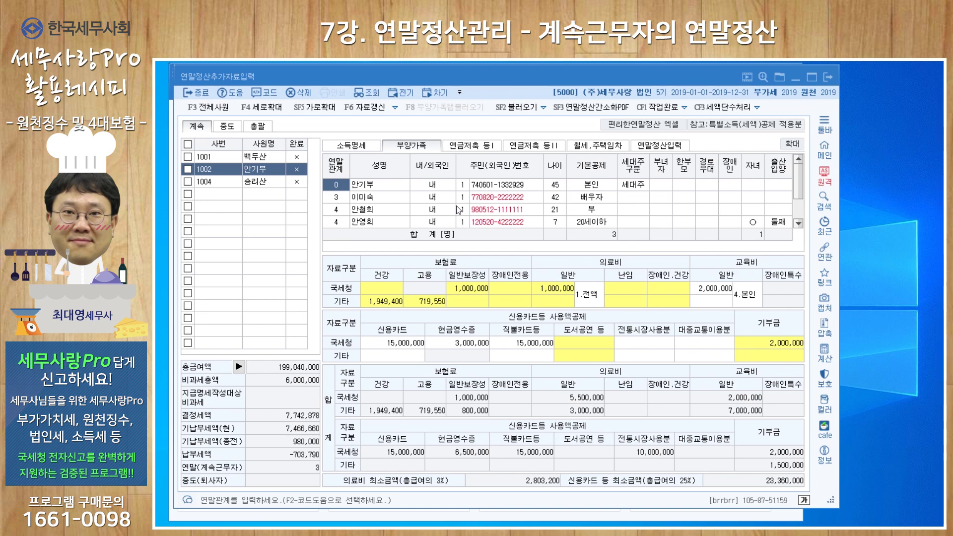
click(540, 109)
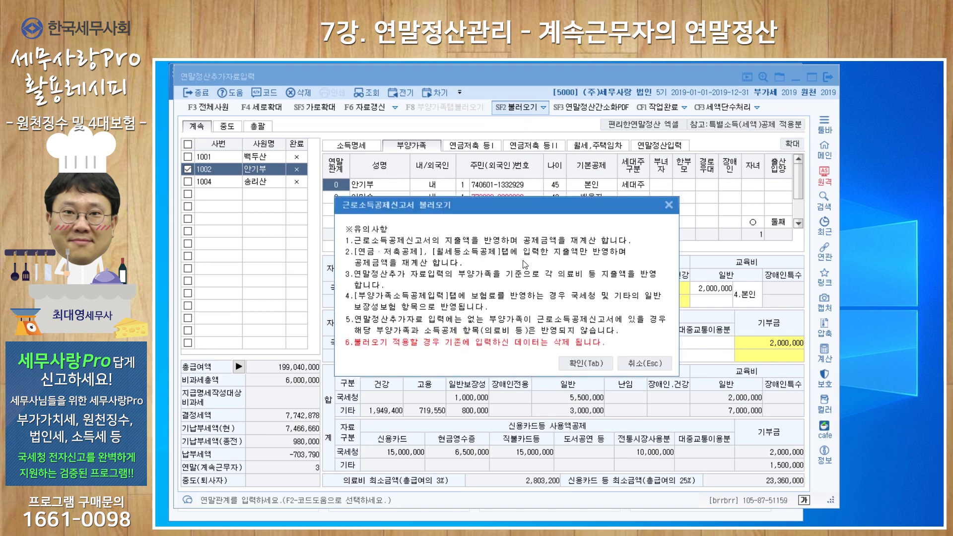
click(669, 206)
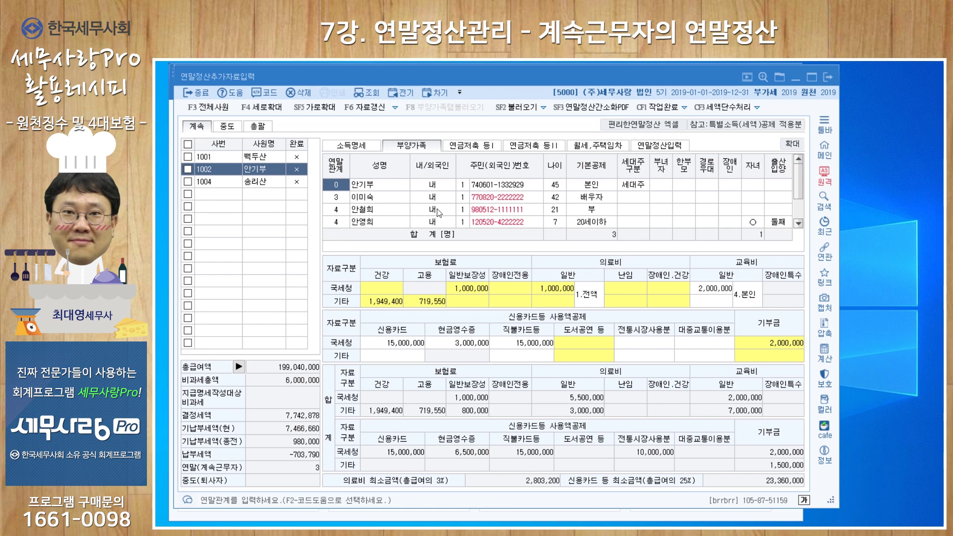
Step: Select the employee, spouse and children rows in 부양가족 to view each person's insurance, medical, education and card amounts
click(381, 198)
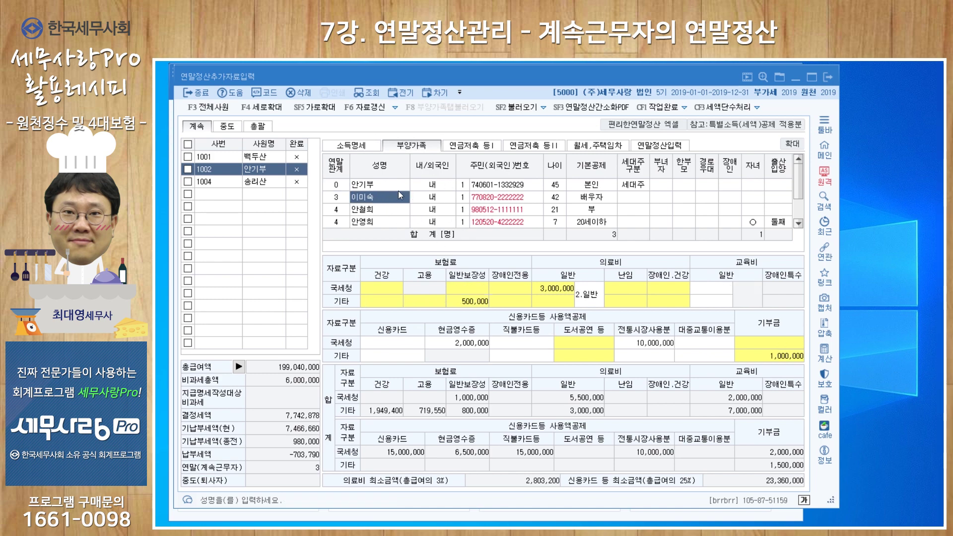
click(378, 186)
click(363, 196)
click(365, 207)
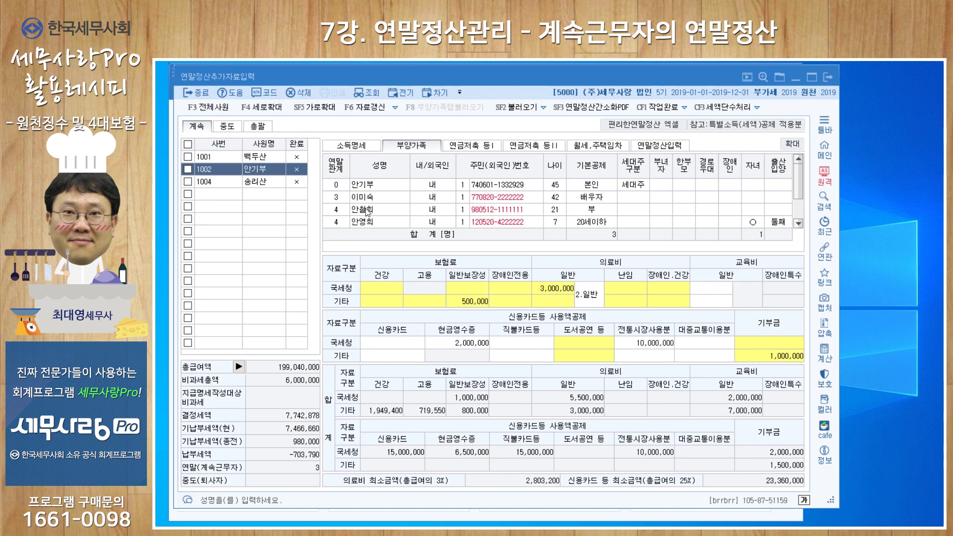
click(366, 219)
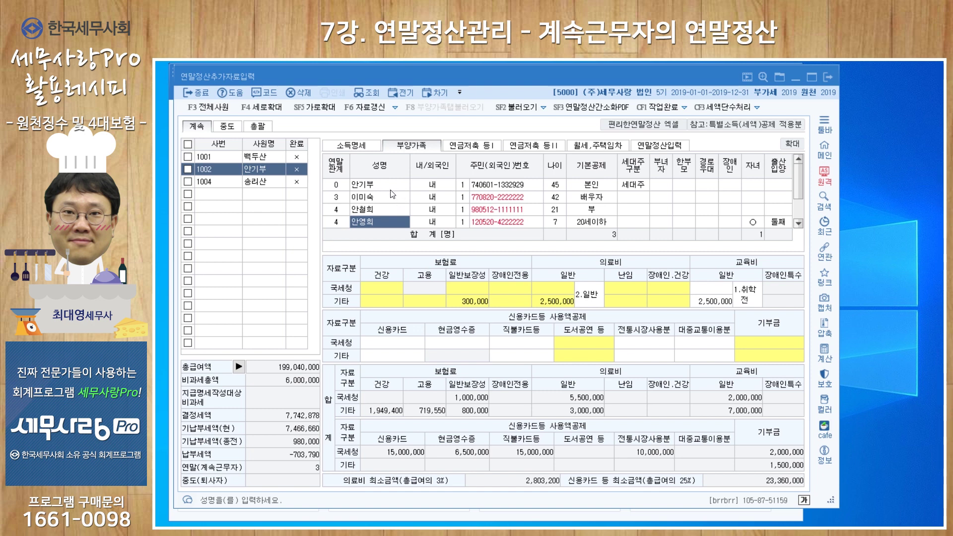
Step: Go through the family member rows again, comparing the deduction amounts of the employee, spouse and both children
click(391, 186)
click(387, 197)
click(382, 210)
click(379, 221)
click(380, 209)
click(381, 201)
click(384, 199)
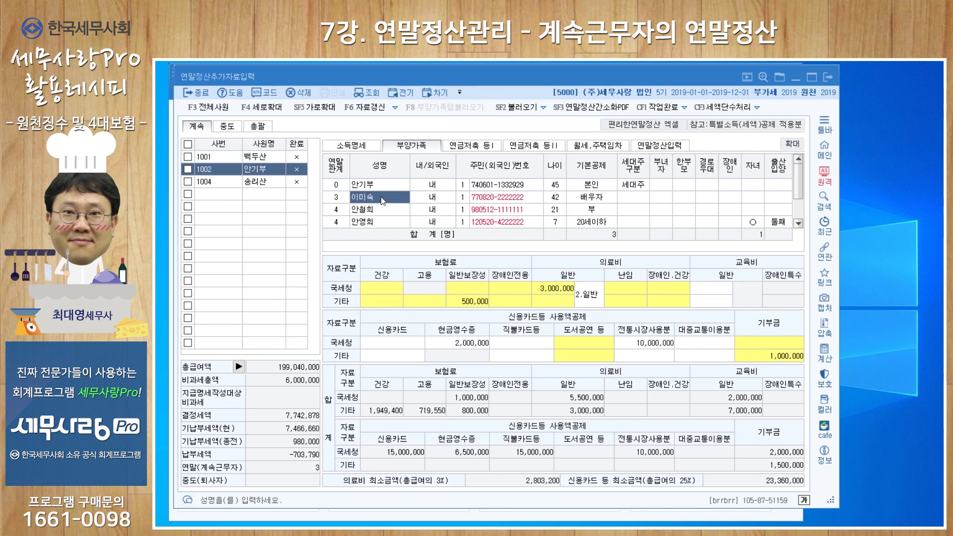
click(382, 211)
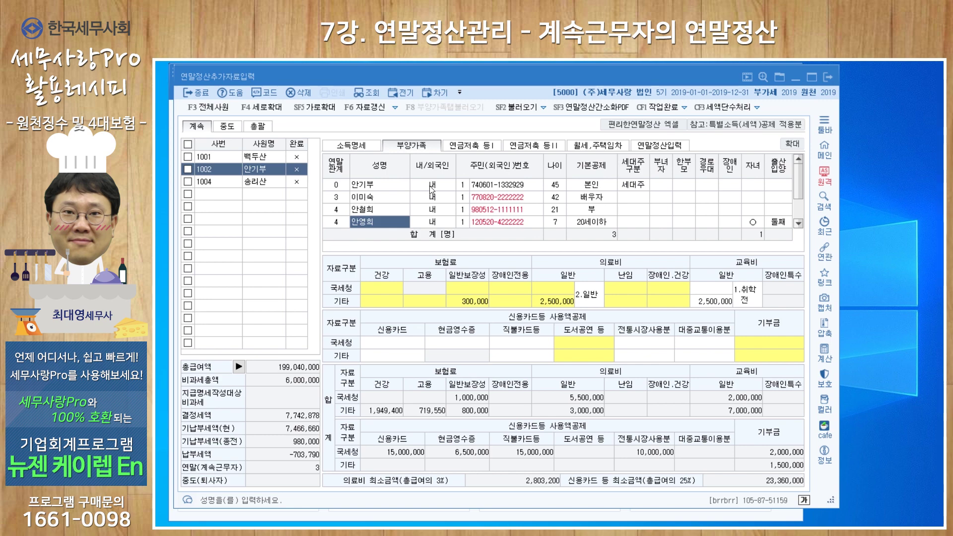
Step: Alternate between the employee's own row and the spouse and older child rows to examine their deduction entries
click(368, 186)
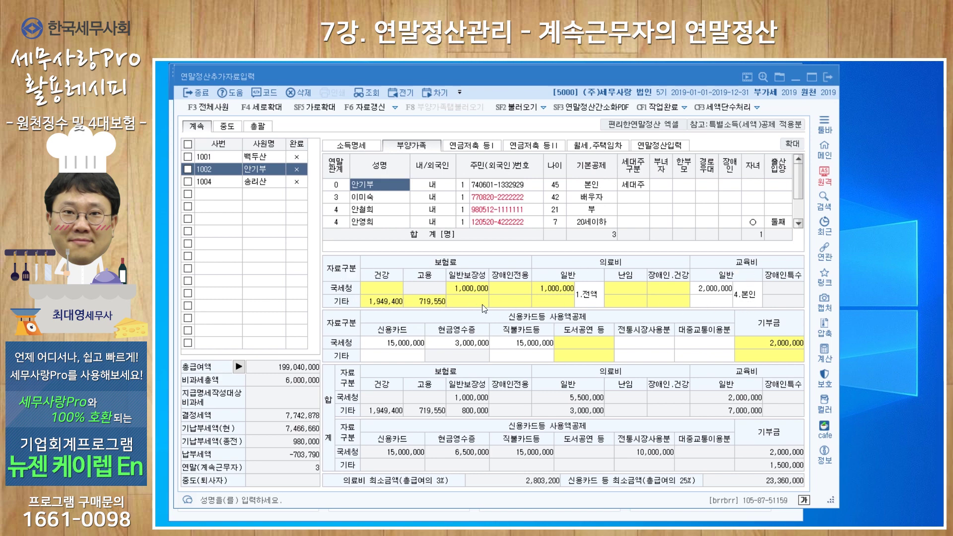
click(380, 201)
click(374, 210)
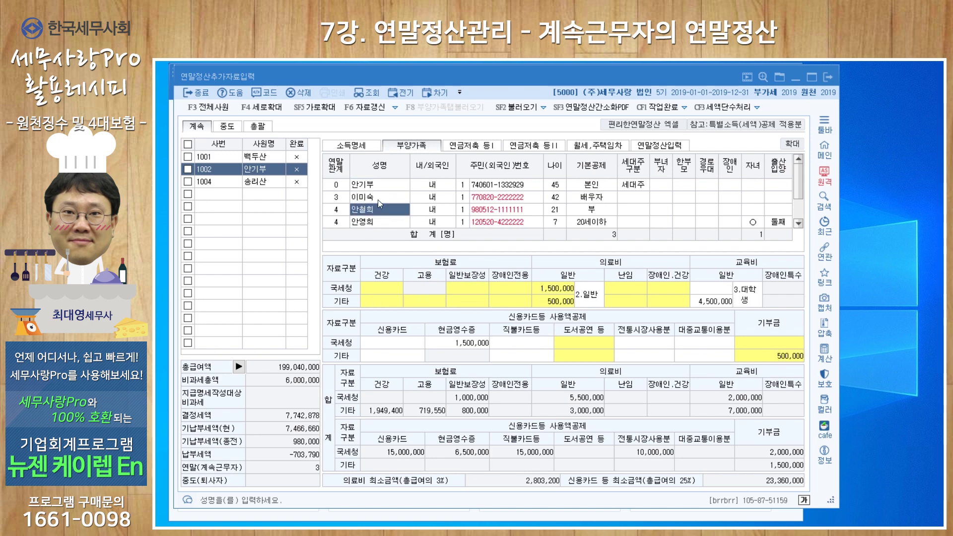
click(377, 199)
click(380, 188)
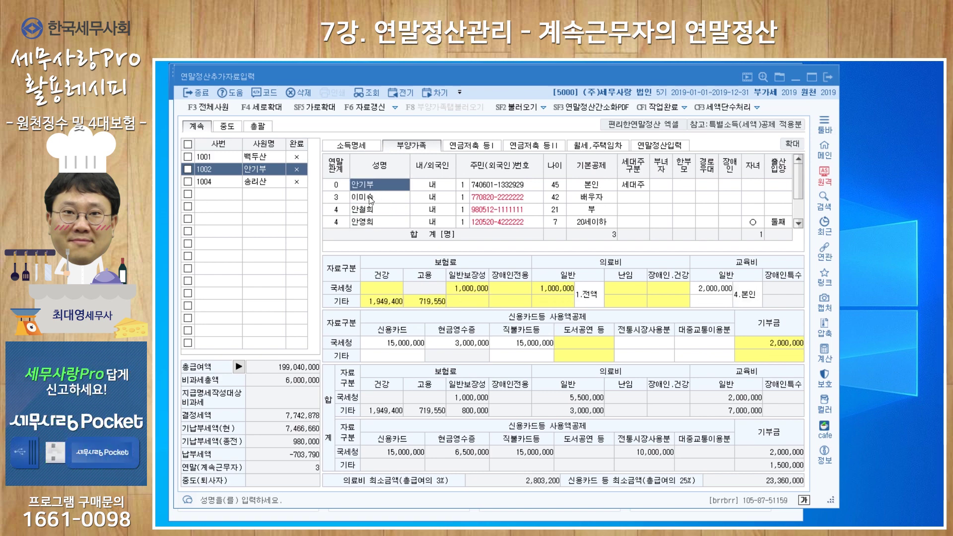
click(373, 210)
click(382, 189)
click(381, 200)
click(373, 213)
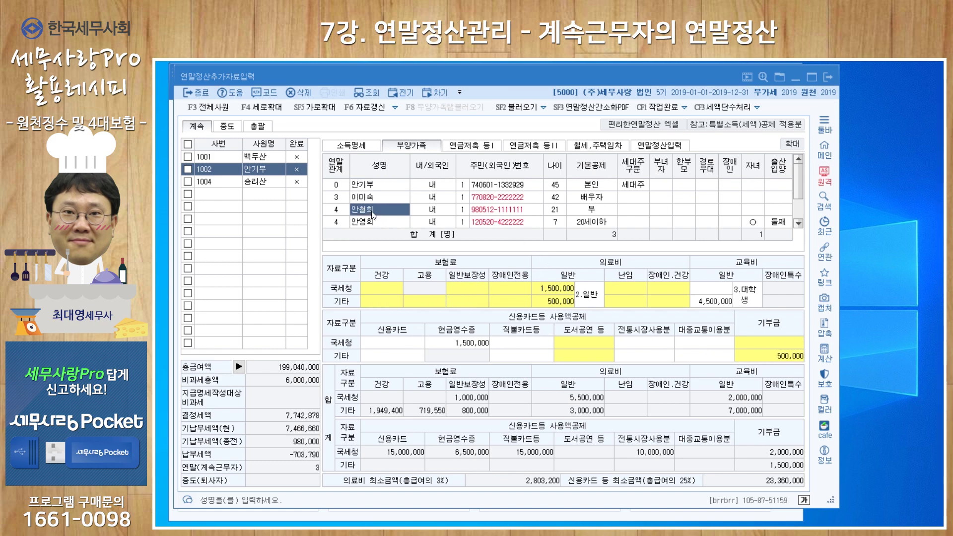
Step: Return to the employee's own row and open the 보험료 등 공제대상금액 details from the 기타 건강 insurance amount
click(380, 197)
click(383, 189)
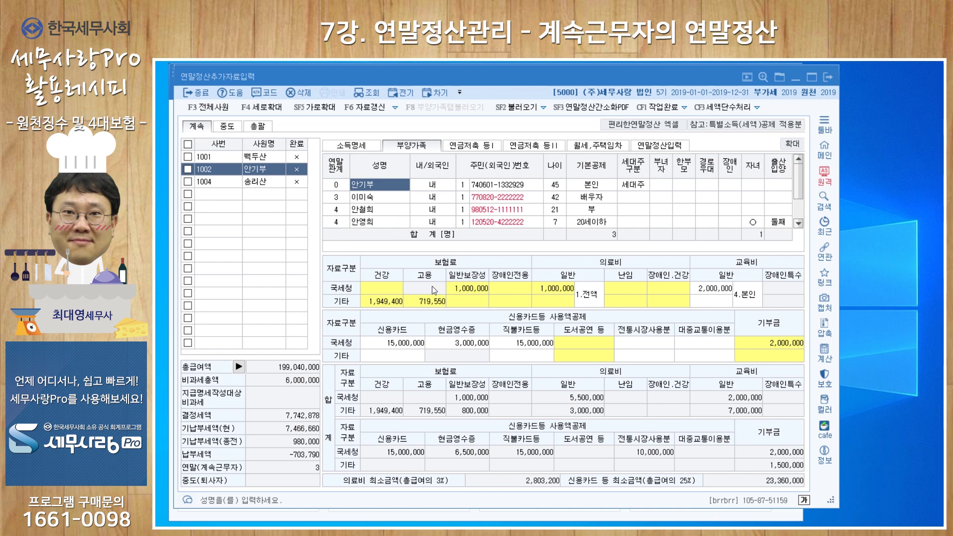
click(383, 303)
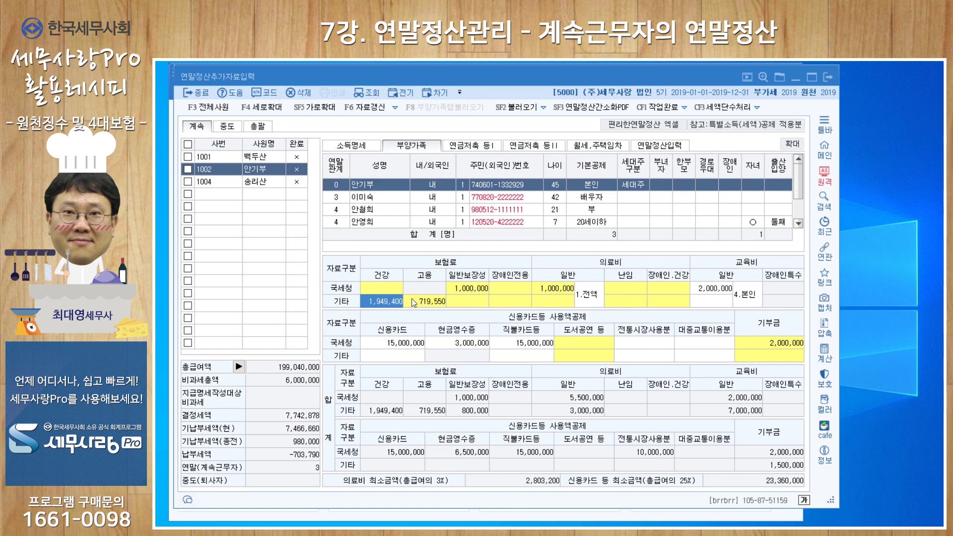
double_click(391, 299)
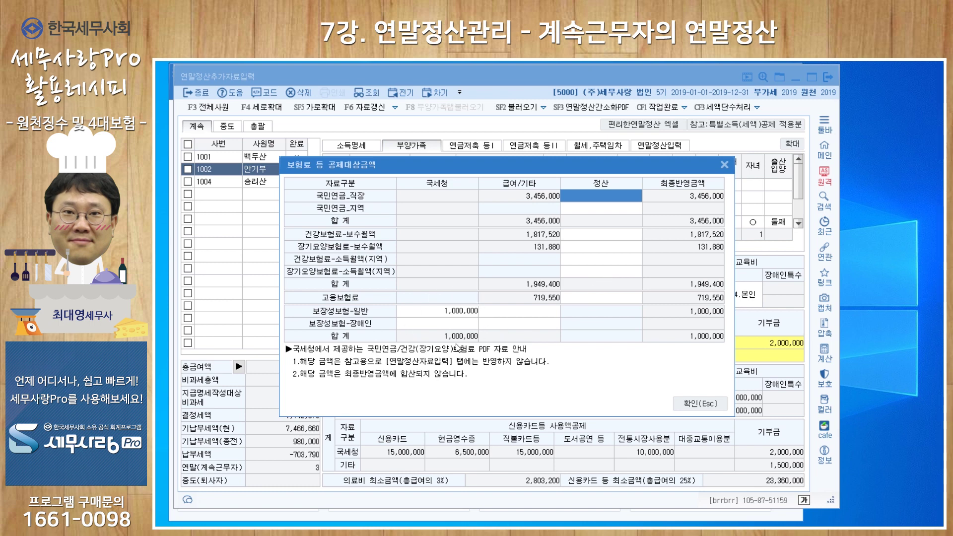
Step: Check the 국세청 entry for 보장성보험-일반 in the insurance deduction details, and close them
click(453, 312)
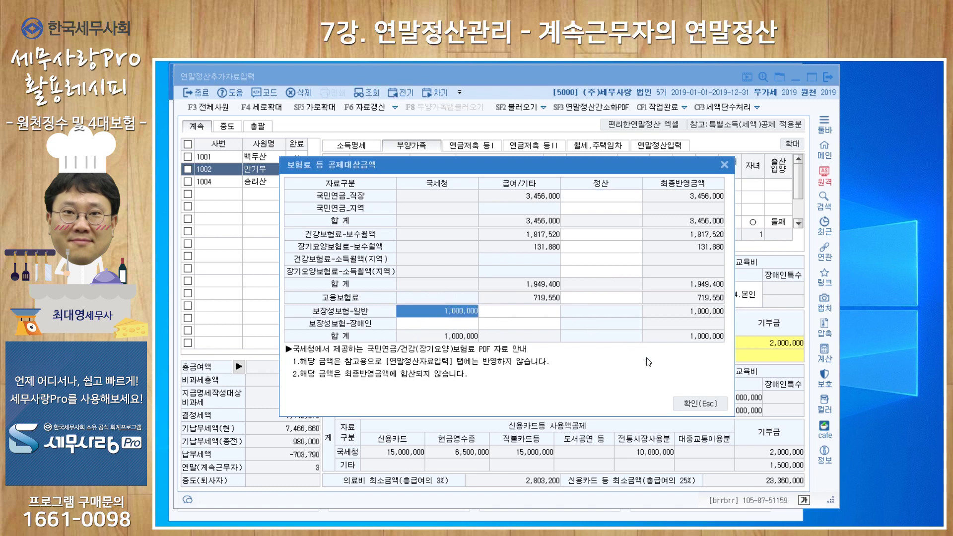
click(691, 403)
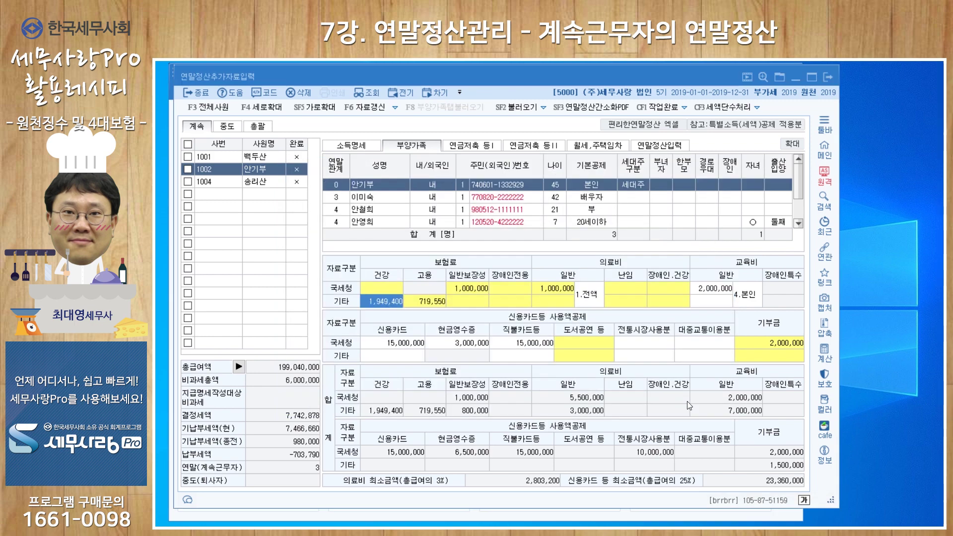
Step: Open the 의료비지급명세서 from the employee's general medical expenses, review the evidence codes, business numbers and amounts, and close it
double_click(552, 293)
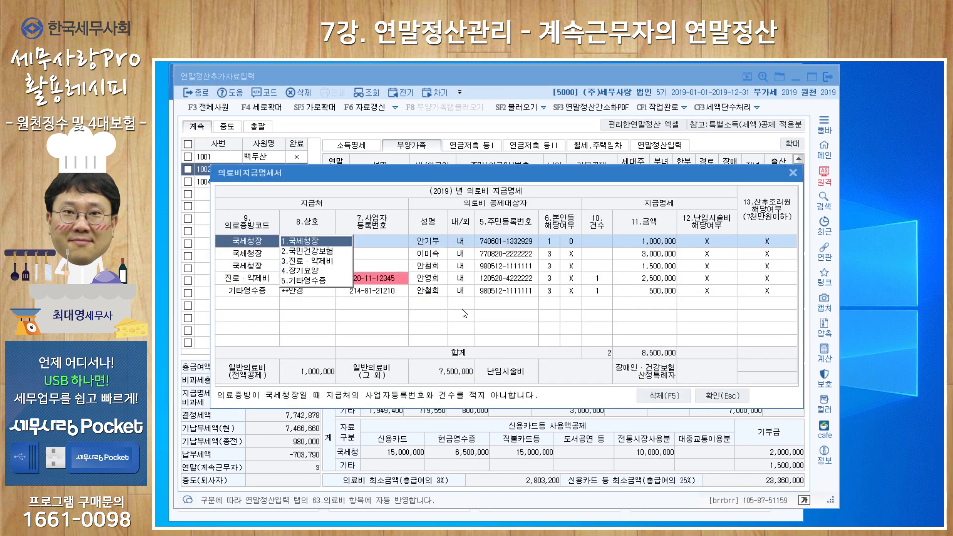
click(257, 254)
click(255, 242)
click(395, 249)
click(387, 253)
click(388, 267)
click(507, 279)
click(618, 277)
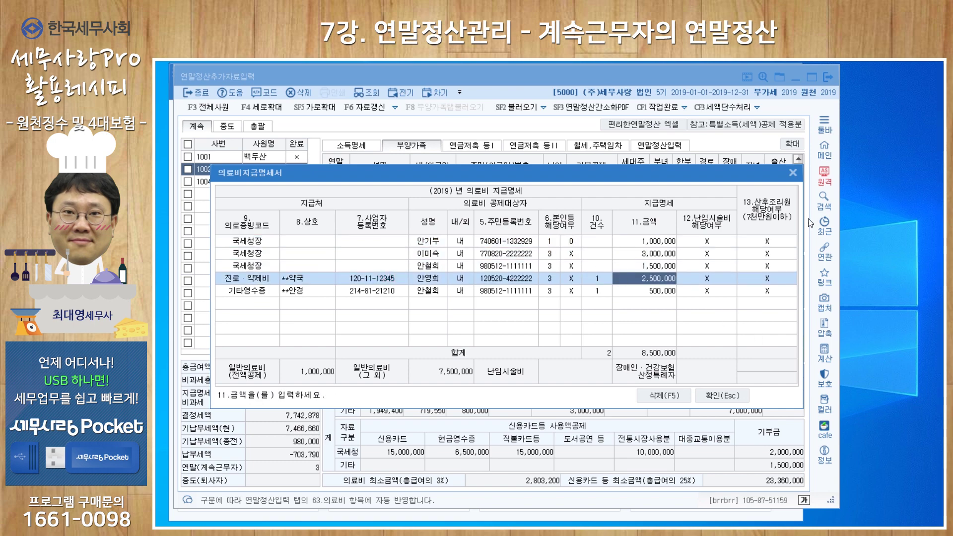
click(793, 174)
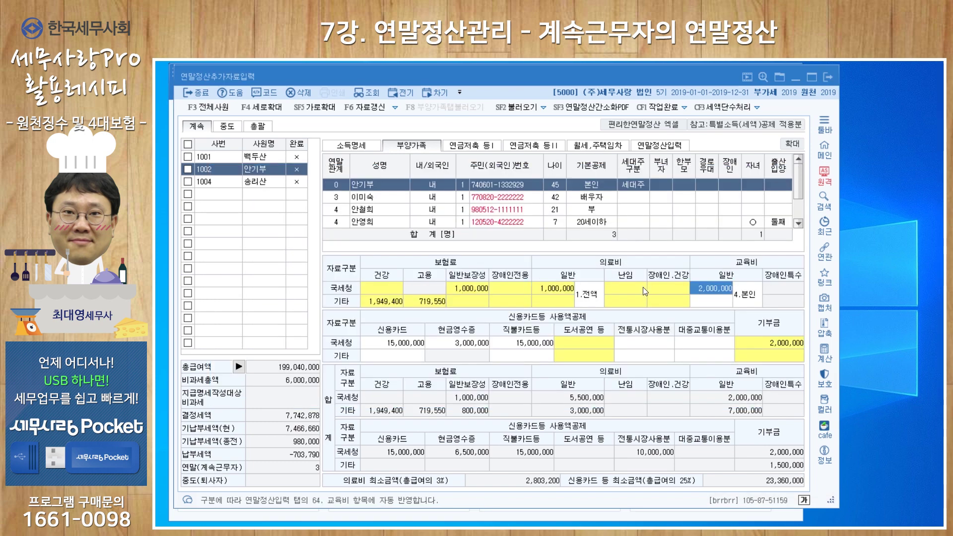
Step: Examine the employee's own general education expenses in the 국세청 and 기타 rows, including the 본인 classification
click(709, 287)
click(707, 298)
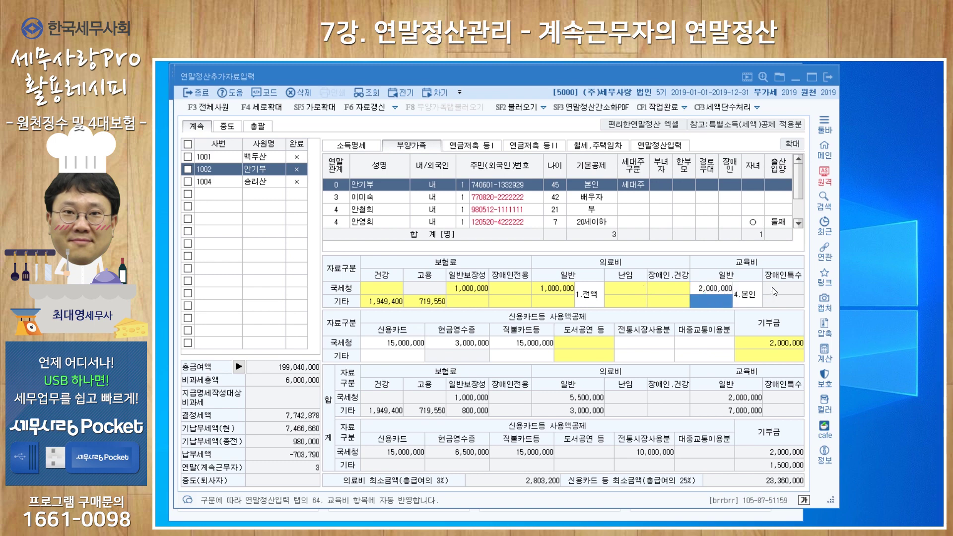
click(716, 289)
click(710, 290)
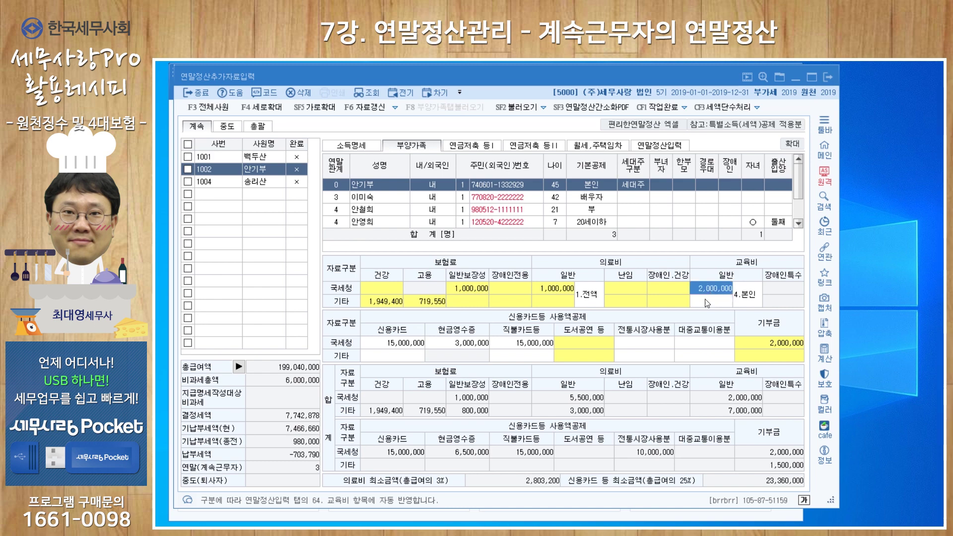
click(711, 290)
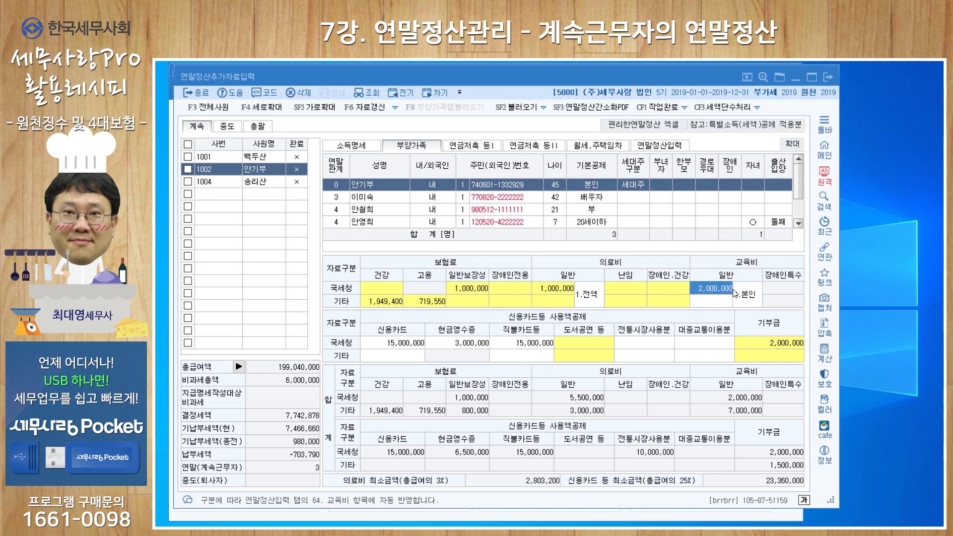
Step: Select the spouse and older child rows, and examine the child's 국세청 and 기타 education expenses classified as 대학생
click(386, 199)
click(382, 210)
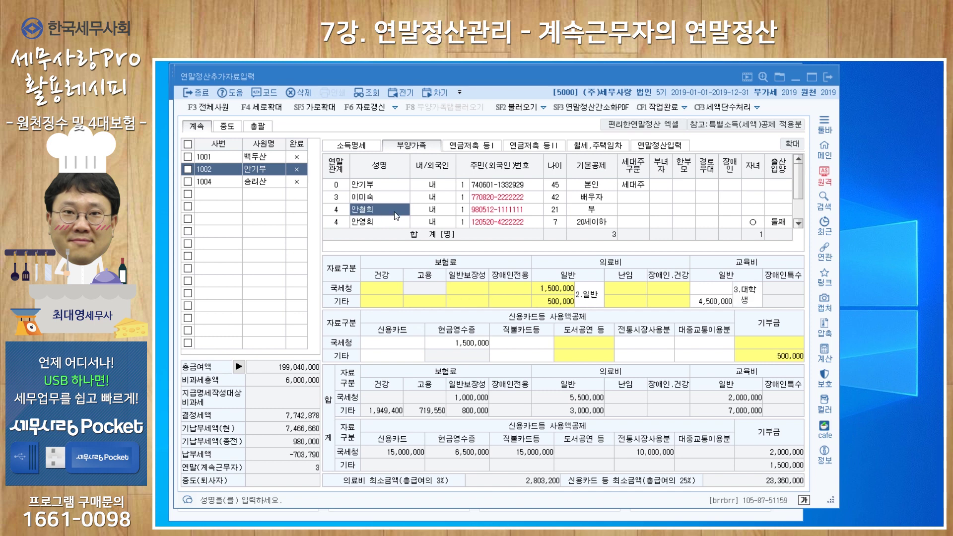
click(713, 304)
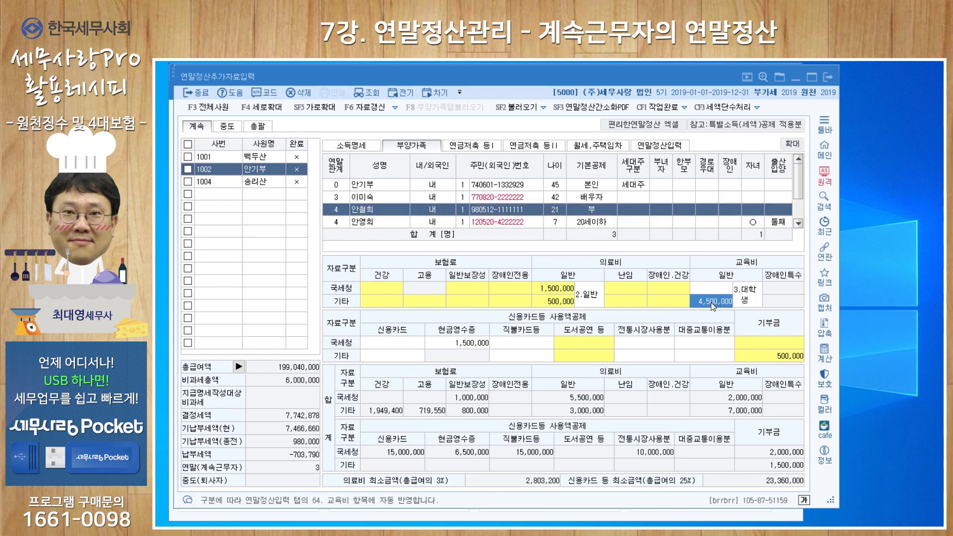
click(714, 289)
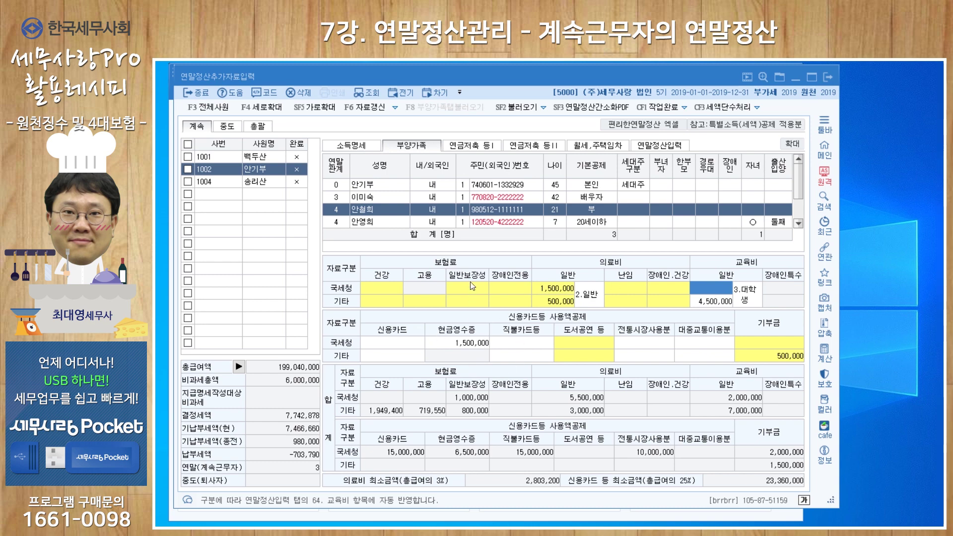
Step: Check the older child's 현금영수증 amount, and view the 도서.공연 breakdown before closing it
click(471, 343)
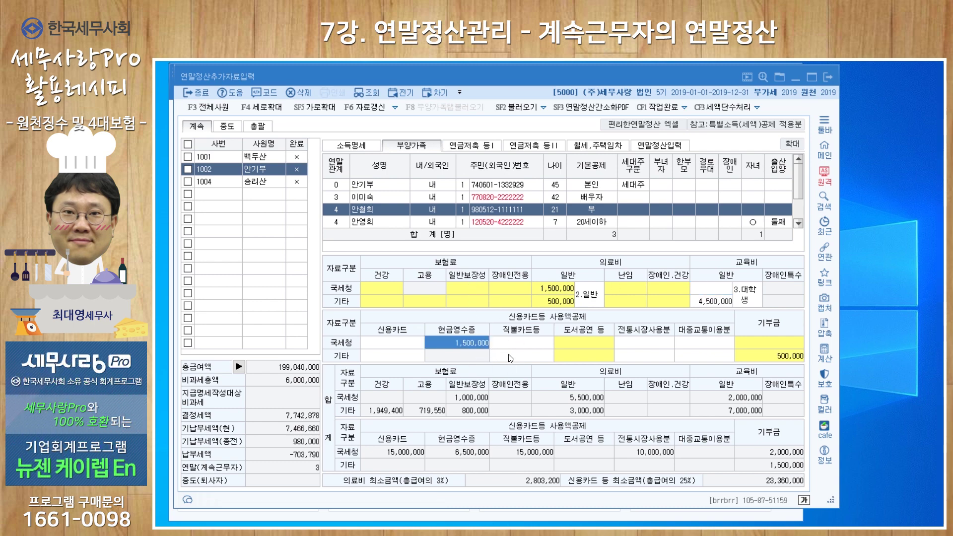
click(566, 354)
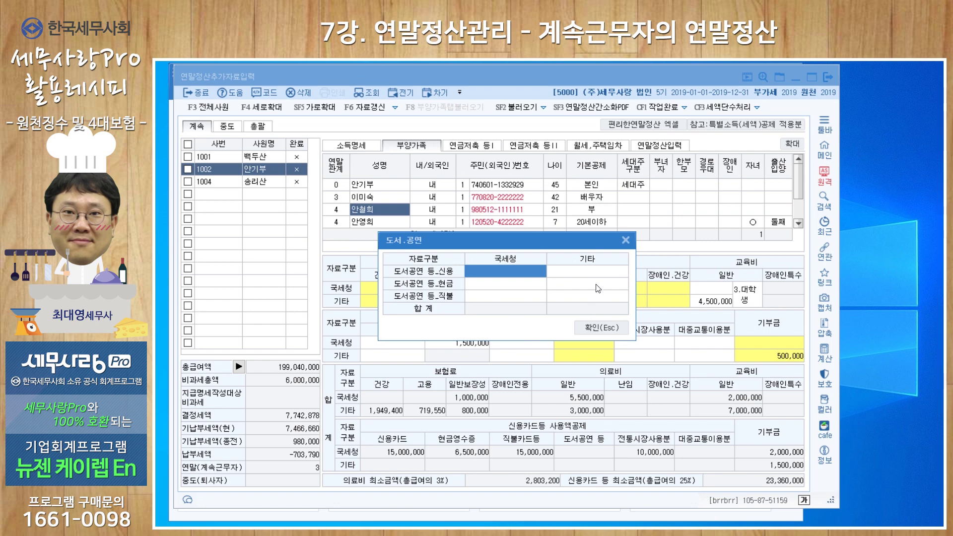
click(625, 240)
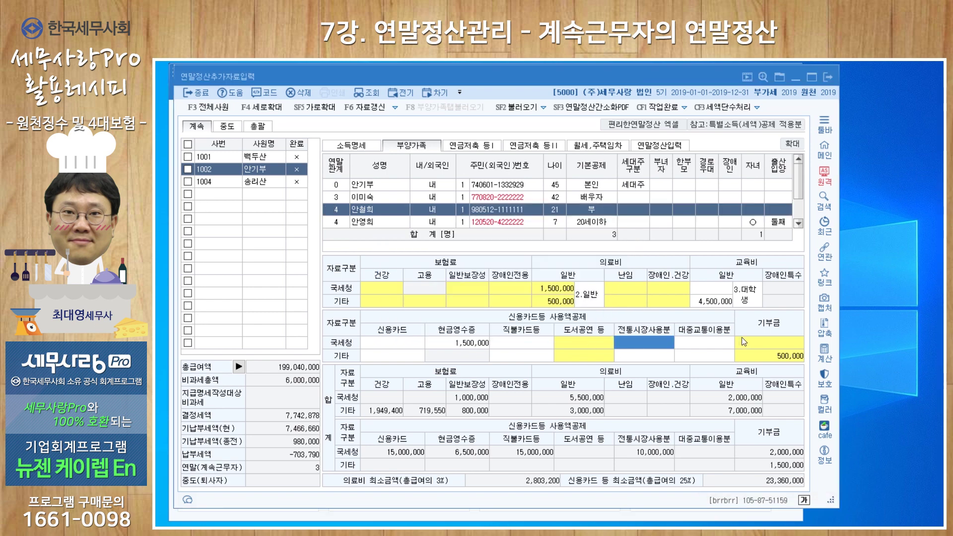
Step: Open the 기부금명세서 from the donation amount, review its 기부금 입력 and 기부금 조정 pages, and close it
click(758, 341)
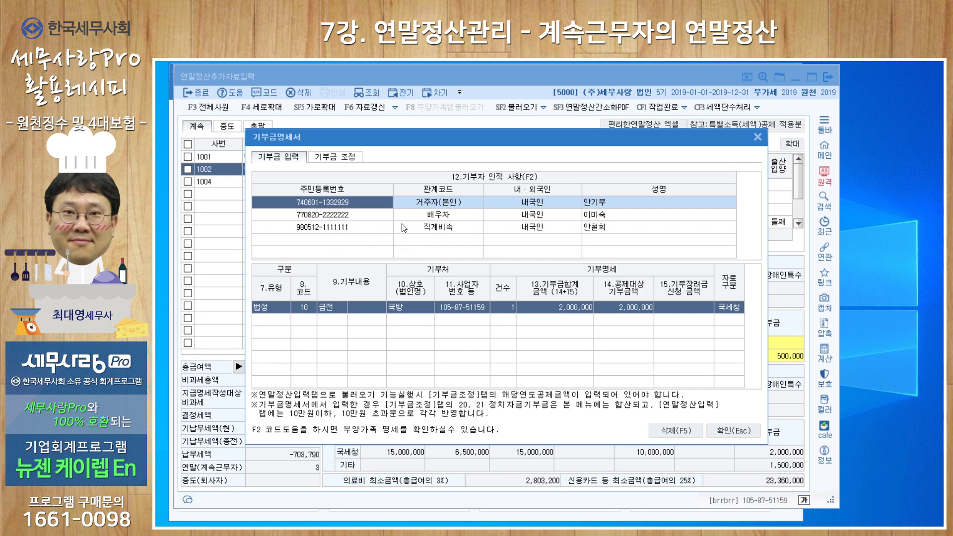
click(342, 157)
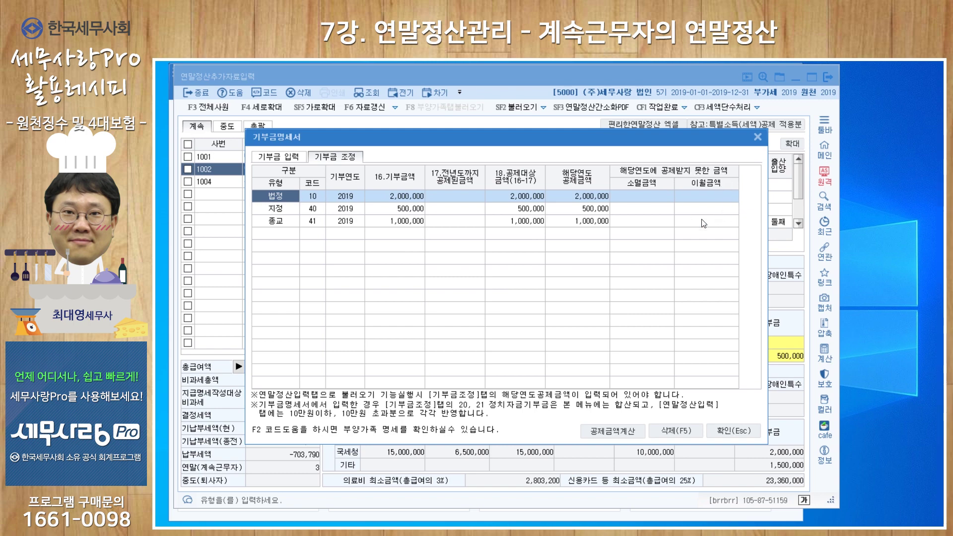
click(758, 137)
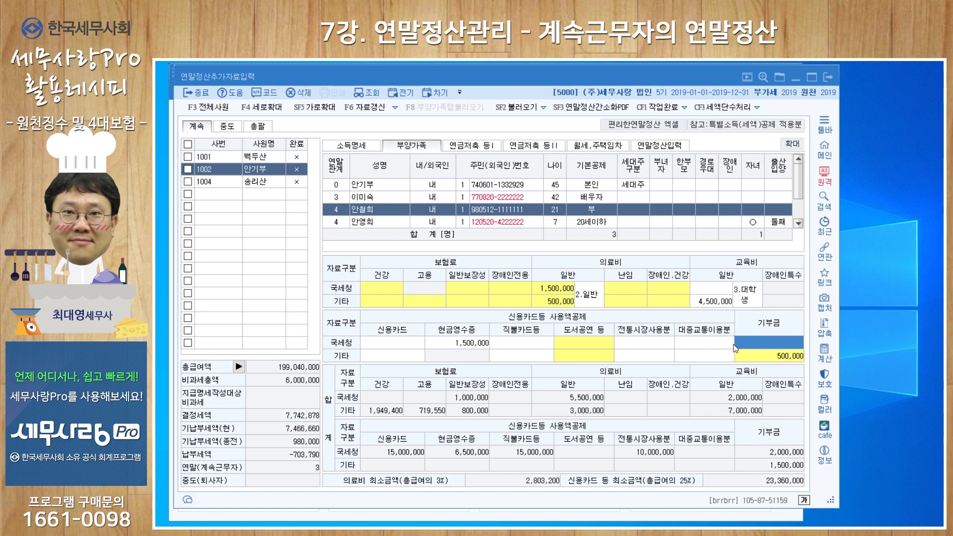
Step: Look through 연금저축 등I, 연금저축 등II and 월세,주택임차, ending on the 연말정산입력 page to review the settlement
click(472, 145)
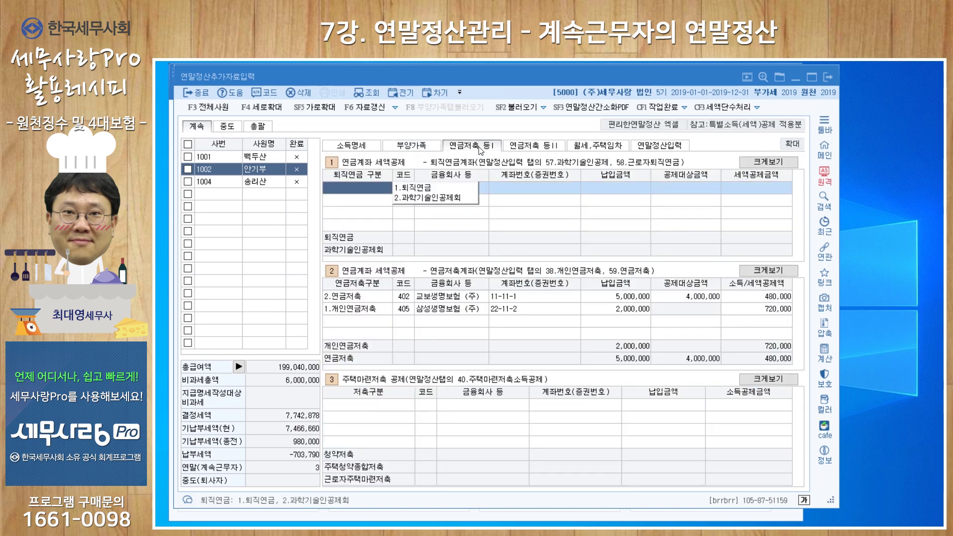
click(534, 145)
click(582, 146)
click(665, 146)
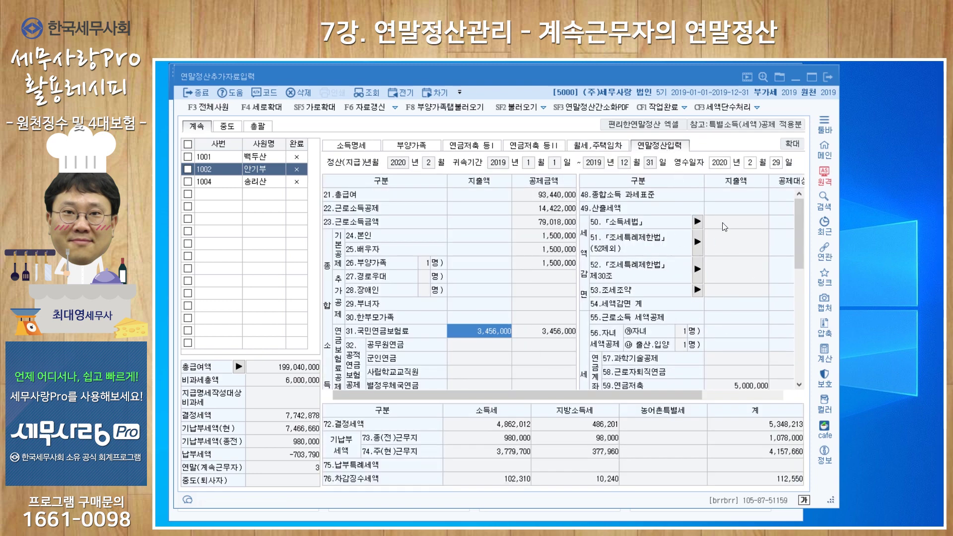
Step: Revisit 부양가족 and 연금저축 등I, examining the 연금저축 and 개인연금저축 entries and the 주택마련저축 section
click(412, 147)
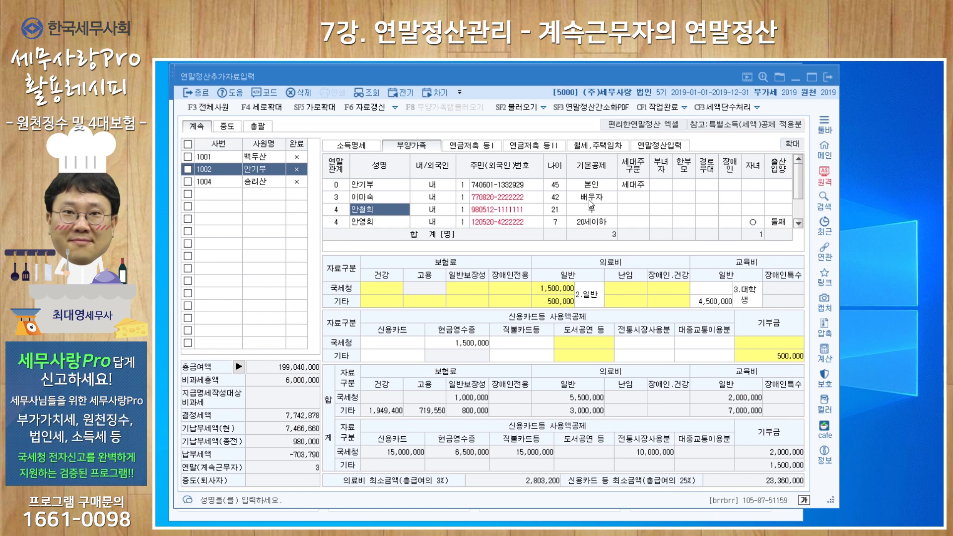
click(464, 147)
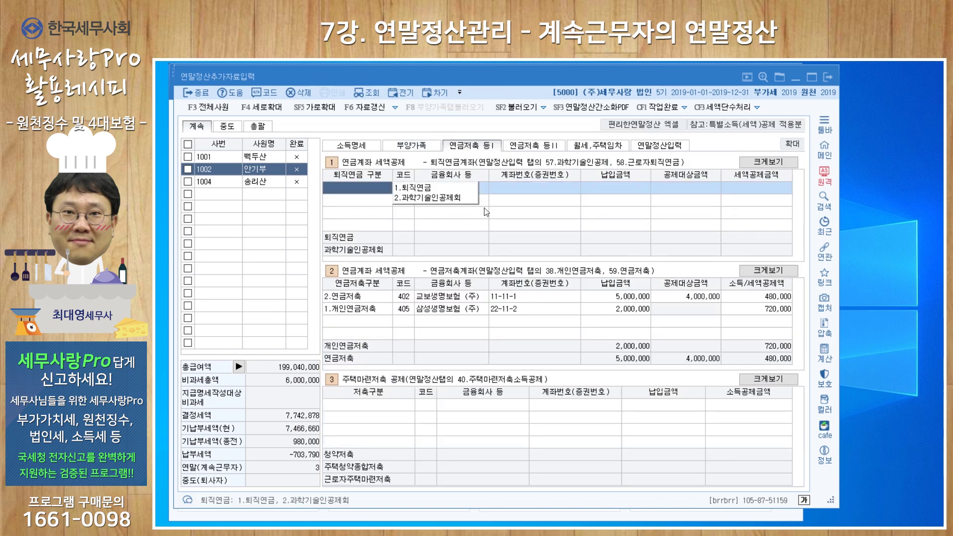
click(365, 297)
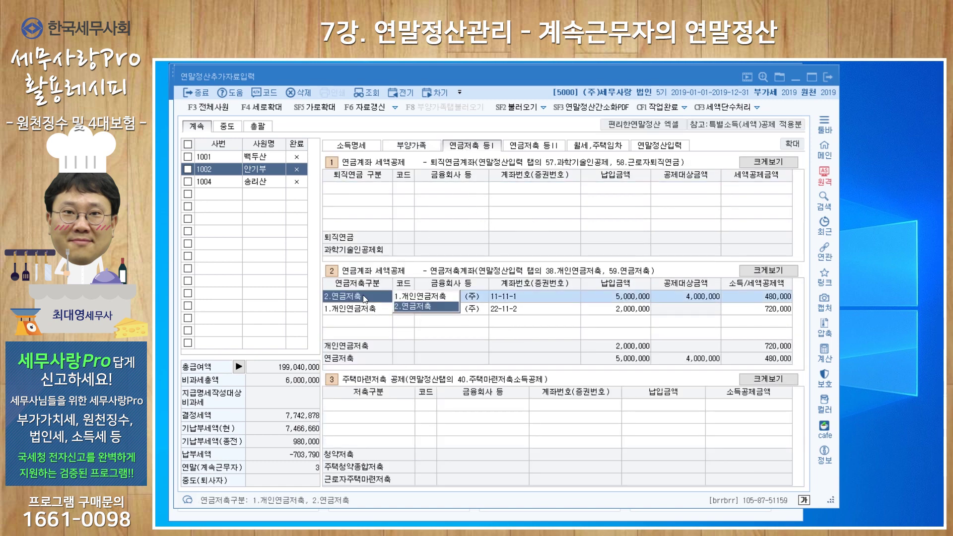
click(361, 309)
click(360, 321)
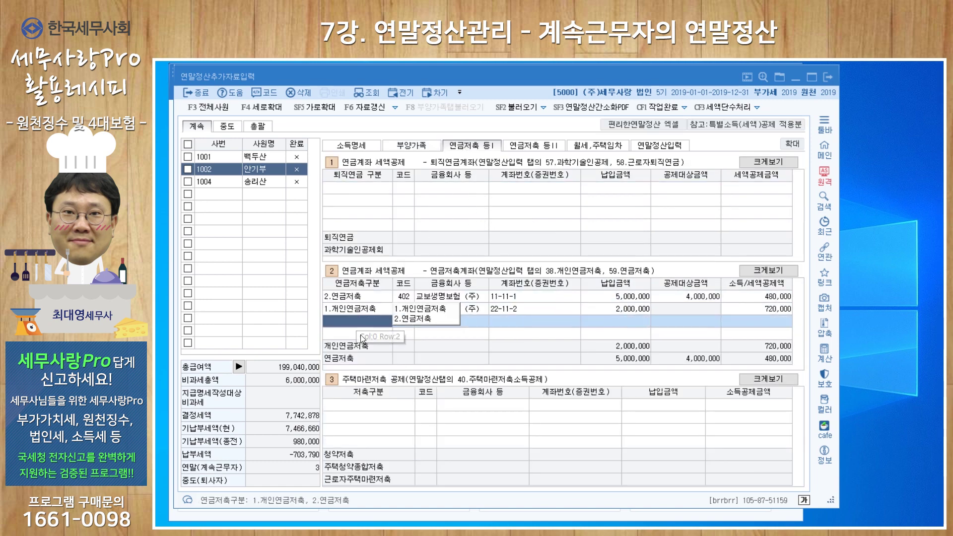
click(378, 405)
Step: View 연금저축 등II and the 월세 세액공제 lease details, and return to the 연말정산입력 page
click(532, 147)
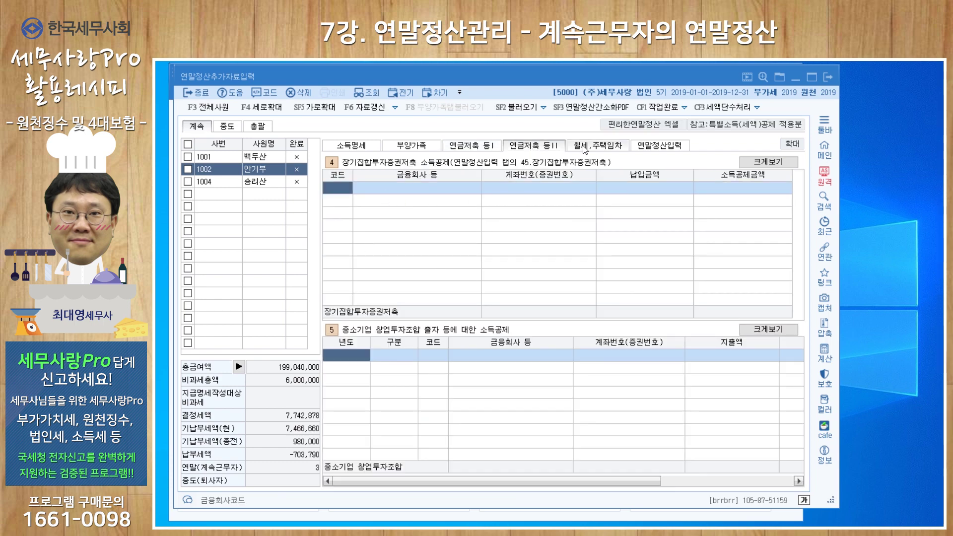
click(598, 145)
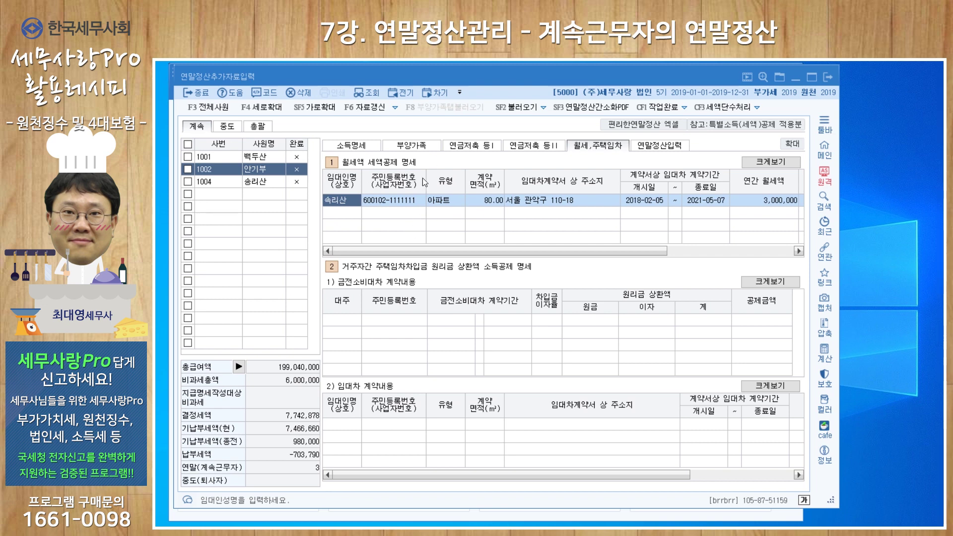
drag(616, 251, 565, 244)
click(649, 147)
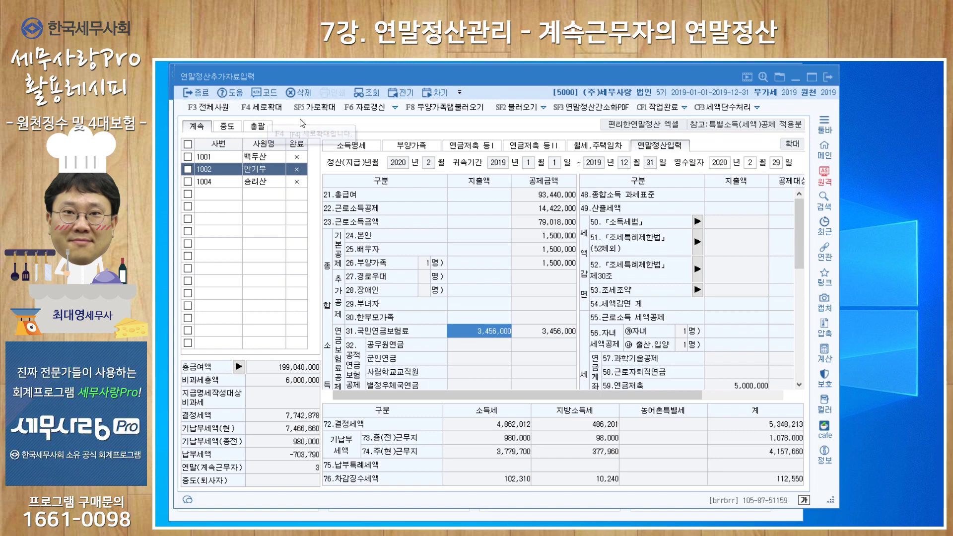
Step: Start 자료갱신 for the current employee, decline the update, and bring up the list of related update commands
click(377, 113)
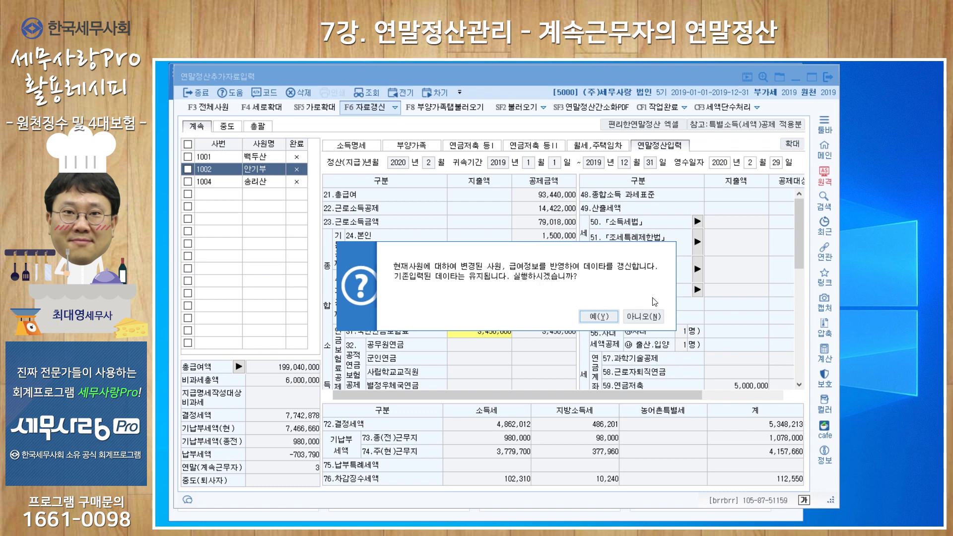
click(645, 316)
click(395, 110)
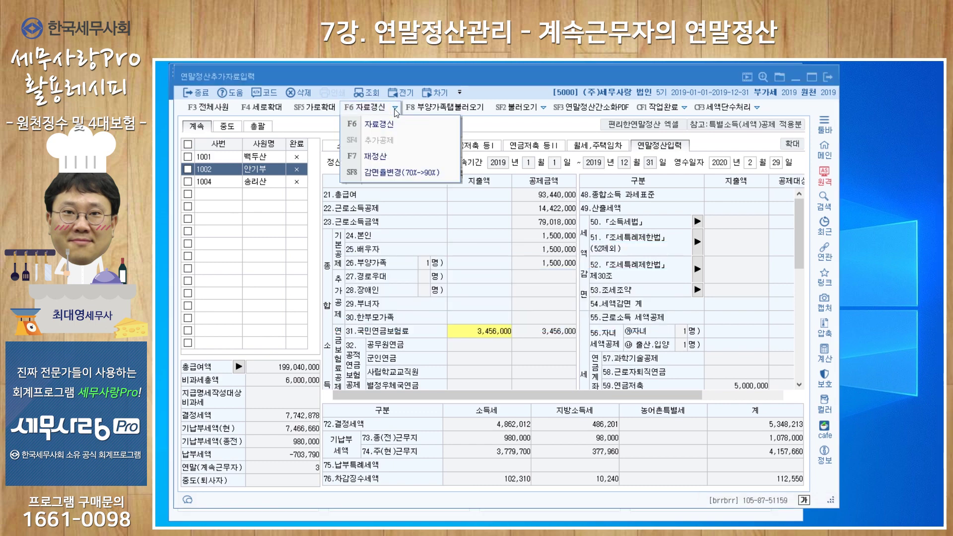